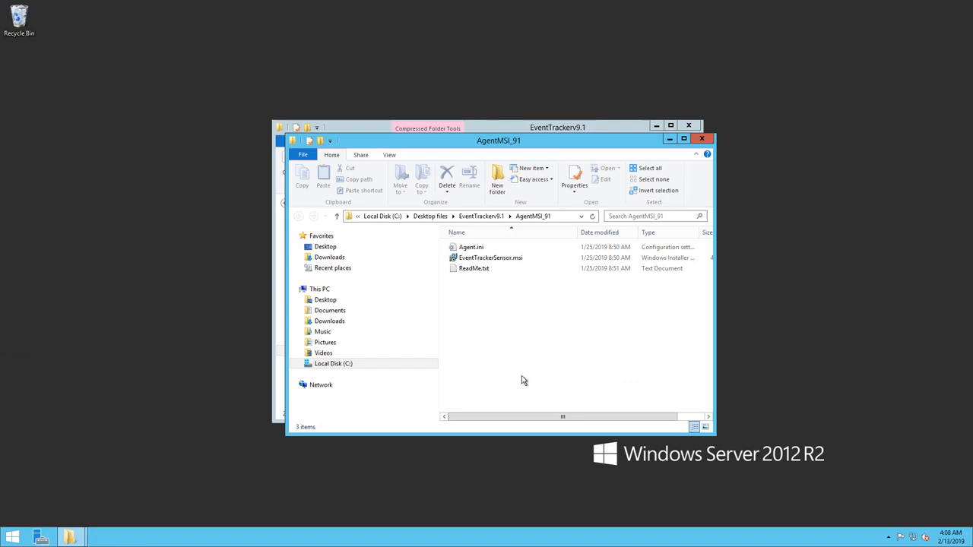
Open Agent.ini from the AgentMSI_91 folder in Notepad and maximize its window.
{"action": "left_click", "coordinate": [470, 247]}
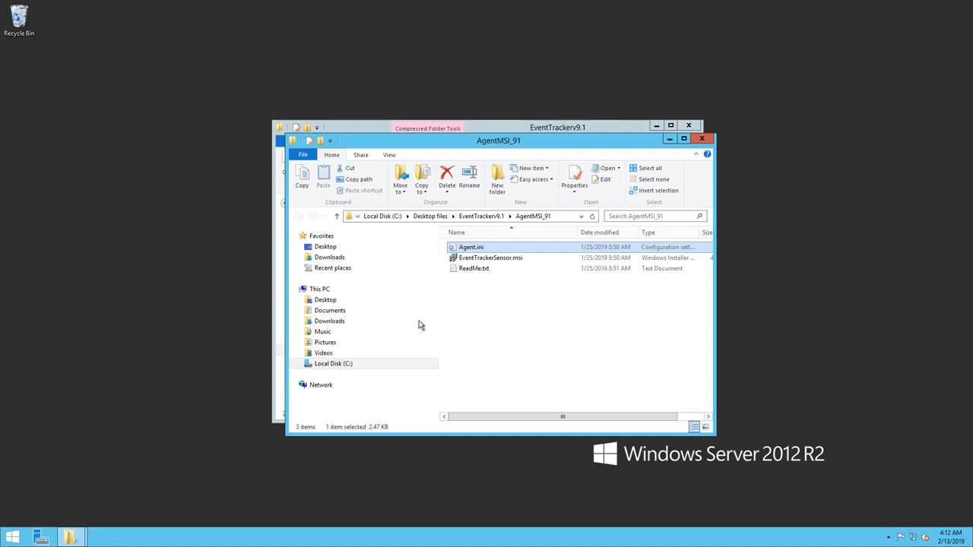
{"action": "right_click", "coordinate": [492, 249]}
{"action": "left_click", "coordinate": [515, 276]}
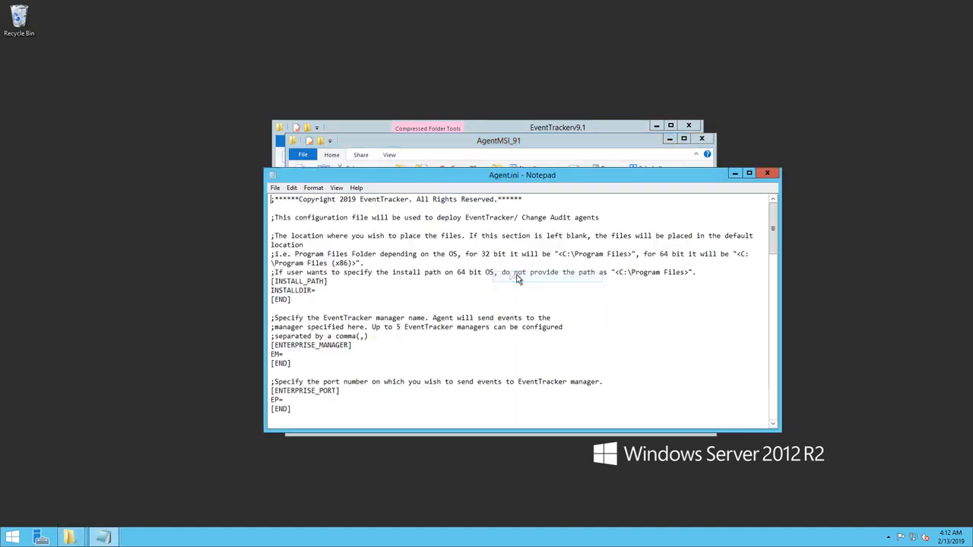
{"action": "left_click", "coordinate": [751, 170]}
Set the enterprise manager (EM) to 172.30.5.196 and the enterprise port (EP) to 14505 in Agent.ini.
{"action": "left_click", "coordinate": [35, 166]}
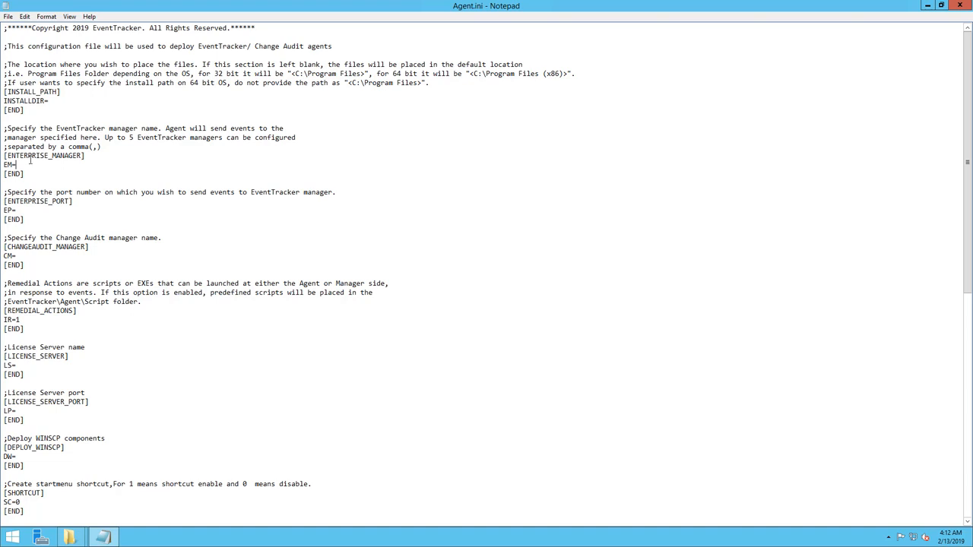
{"action": "type", "text": "172"}
{"action": "type", "text": ".30.5.1"}
{"action": "type", "text": "96"}
{"action": "type", "text": "14505"}
Set the license server (LS) to 172.30.5.196 and the license server port (LP) to 14503.
{"action": "left_click", "coordinate": [30, 365]}
{"action": "type", "text": "172.30.5.196"}
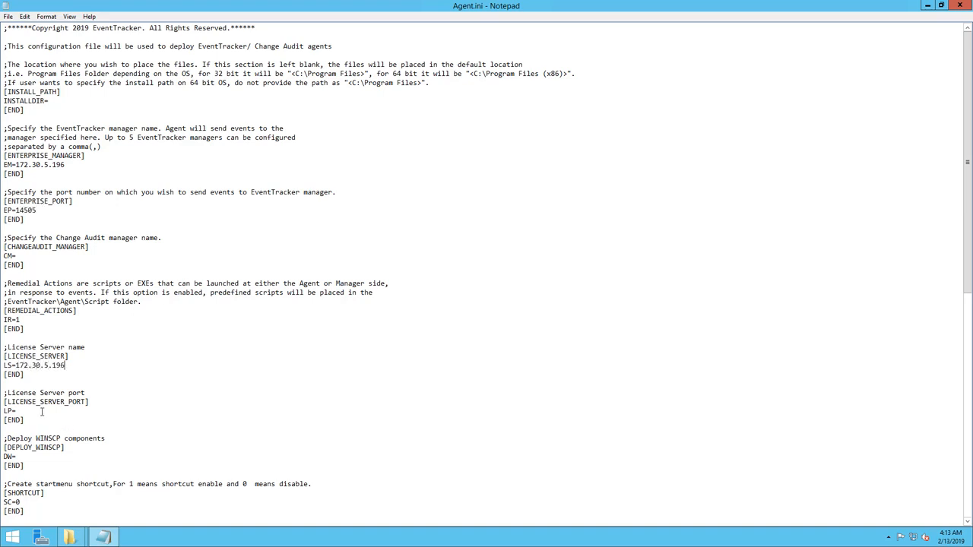
{"action": "type", "text": "14503"}
Enable the suffix by setting IS_SUFFIX to 1 and enter TEST as the system suffix name.
{"action": "scroll", "coordinate": [160, 412], "scroll_direction": "down", "scroll_amount": 8}
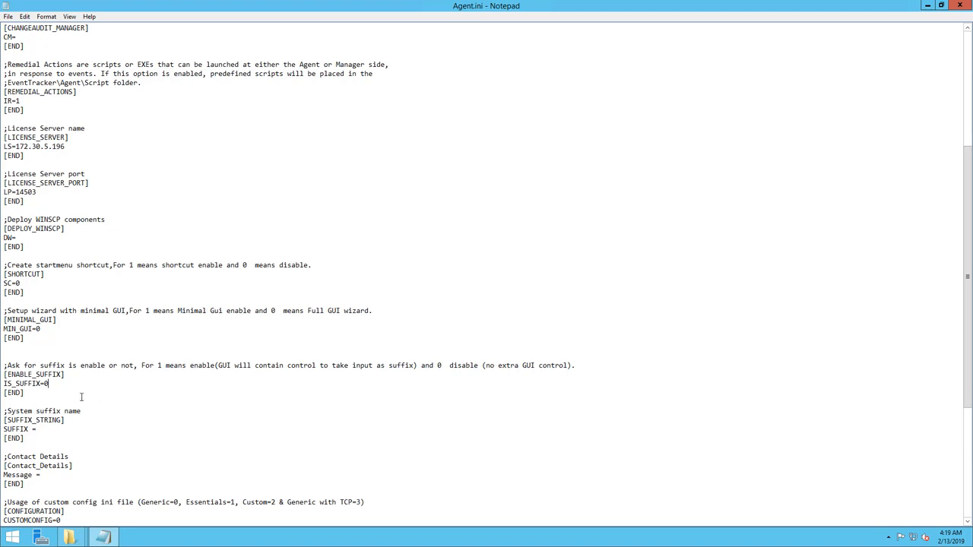
{"action": "key", "text": "BackSpace"}
{"action": "type", "text": "1"}
{"action": "left_click", "coordinate": [66, 431]}
{"action": "type", "text": "TEST"}
Enter the contact phone number as the Message value in the Contact_Details section.
{"action": "left_click", "coordinate": [58, 474]}
Set CUSTOMCONFIG to 3 in the CONFIGURATION section to use Generic with TCP.
{"action": "scroll", "coordinate": [98, 493], "scroll_direction": "down", "scroll_amount": 4}
{"action": "key", "text": "Down"}
{"action": "key", "text": "Down"}
{"action": "key", "text": "Down"}
{"action": "key", "text": "Down"}
{"action": "key", "text": "Down"}
{"action": "key", "text": "BackSpace"}
{"action": "type", "text": "3"}
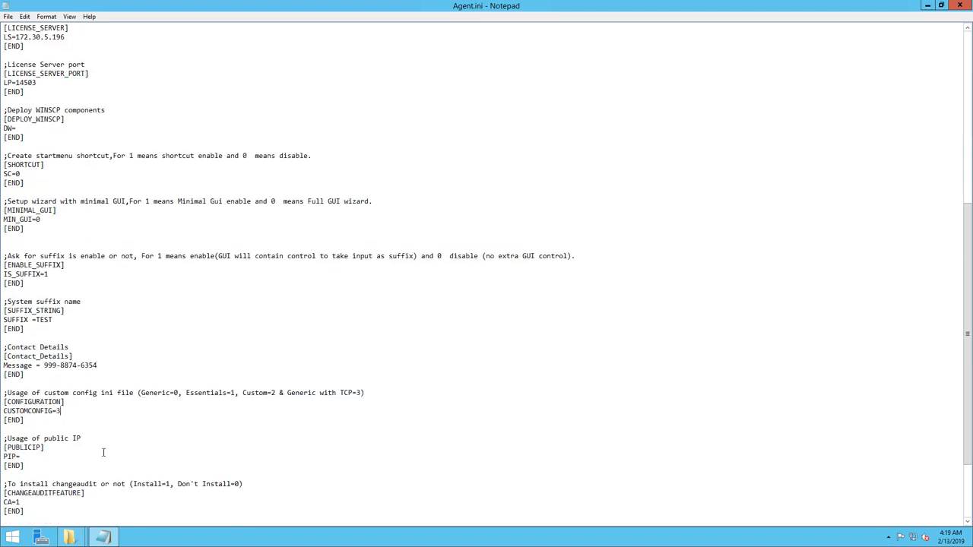
Set CA to 0 to skip installing Change Audit, and set Agentini to 1 to use agent.ini.
{"action": "scroll", "coordinate": [104, 453], "scroll_direction": "down", "scroll_amount": 4}
{"action": "left_click", "coordinate": [23, 401]}
{"action": "key", "text": "BackSpace"}
{"action": "type", "text": "0"}
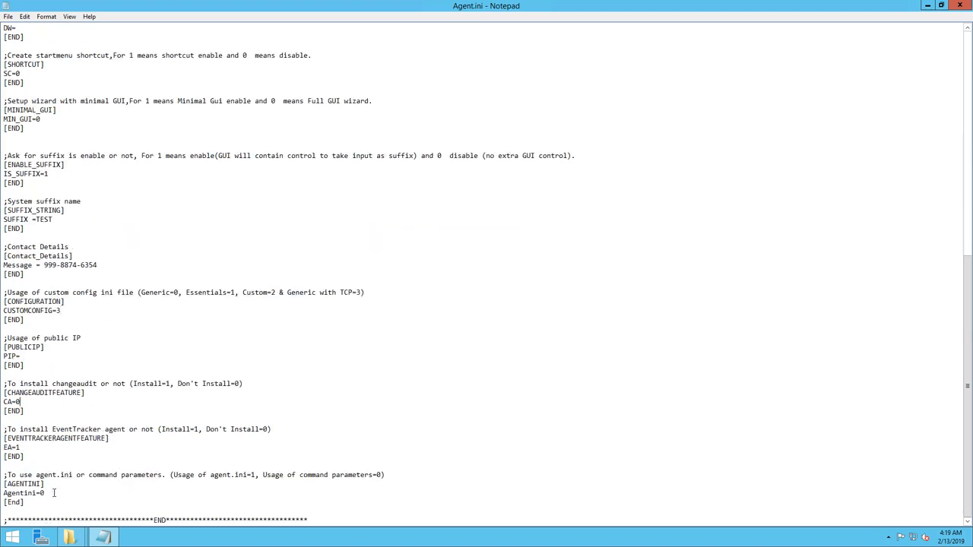
{"action": "left_click", "coordinate": [54, 493]}
{"action": "key", "text": "BackSpace"}
{"action": "type", "text": "1"}
Save the edited Agent.ini file and close it.
{"action": "left_click", "coordinate": [9, 16]}
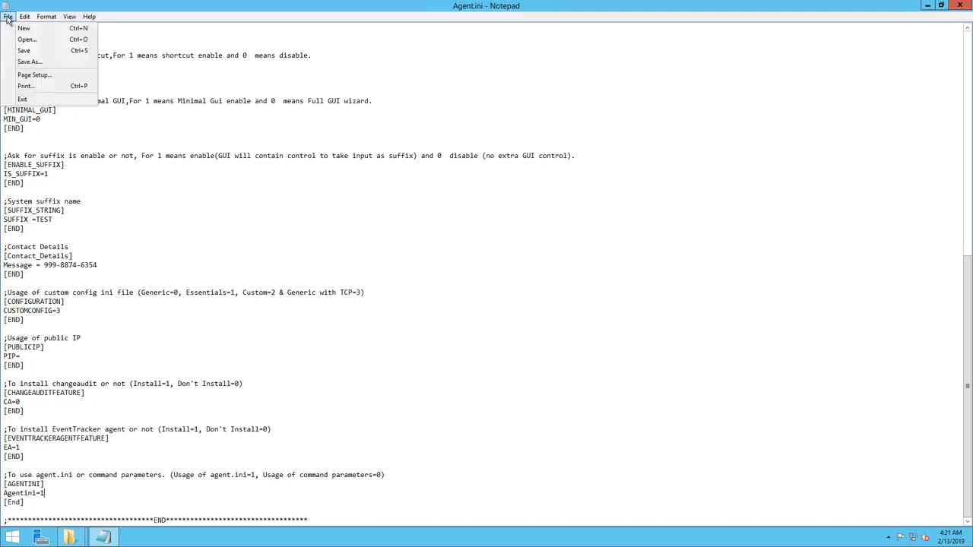
{"action": "left_click", "coordinate": [26, 50]}
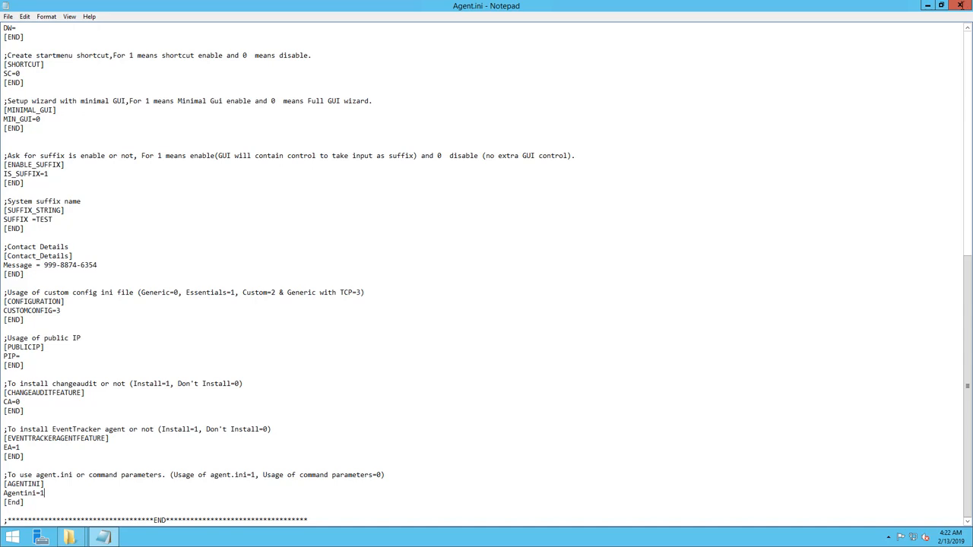
{"action": "left_click", "coordinate": [961, 5]}
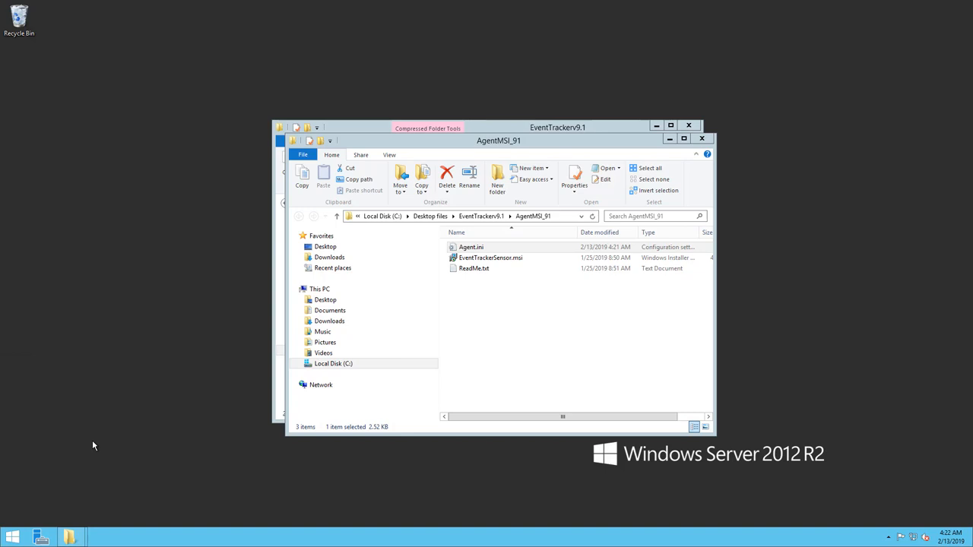
Switch to Server Manager and show the Shares page of File and Storage Services.
{"action": "left_click", "coordinate": [12, 536]}
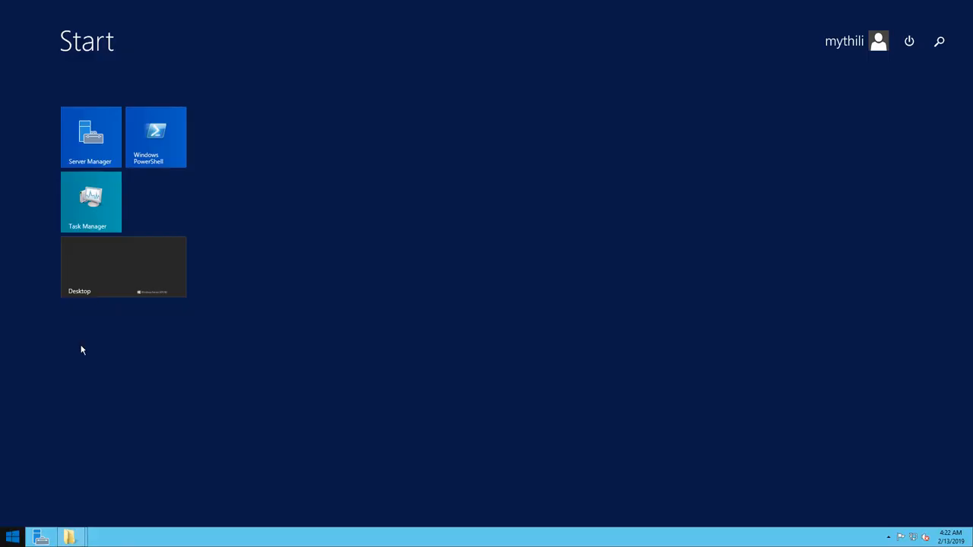
{"action": "left_click", "coordinate": [95, 139]}
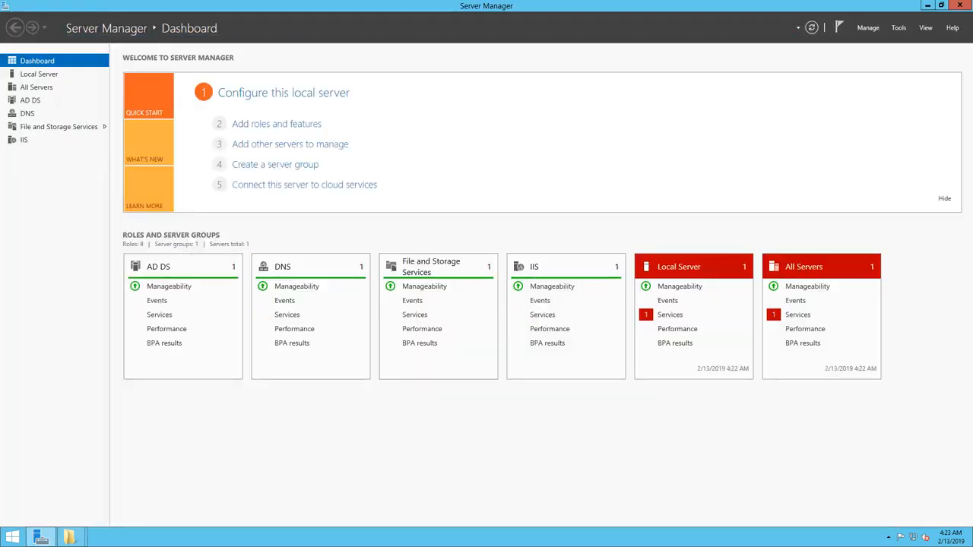
{"action": "left_click", "coordinate": [69, 130]}
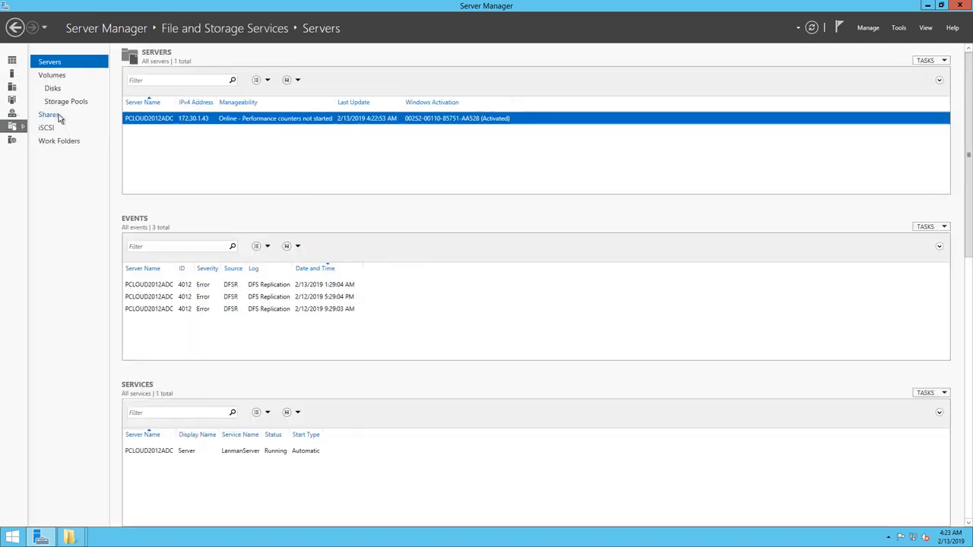
{"action": "left_click", "coordinate": [60, 118]}
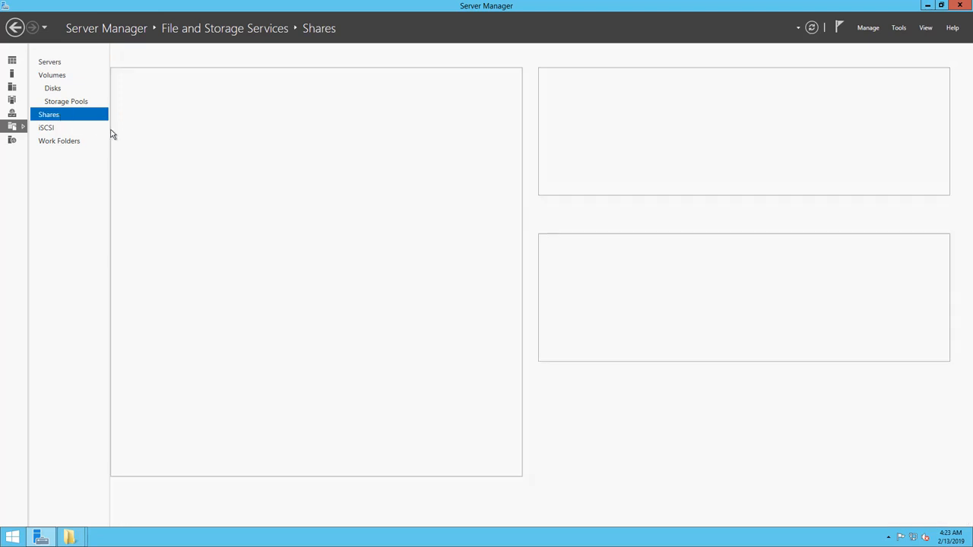
Start a new share with the SMB Share - Quick profile and accept the default share location.
{"action": "right_click", "coordinate": [157, 216]}
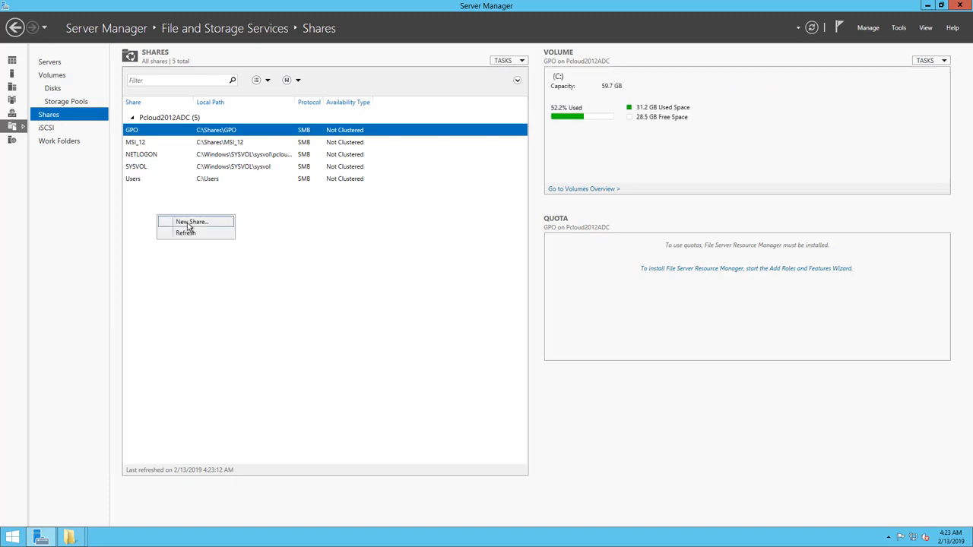
{"action": "left_click", "coordinate": [188, 223]}
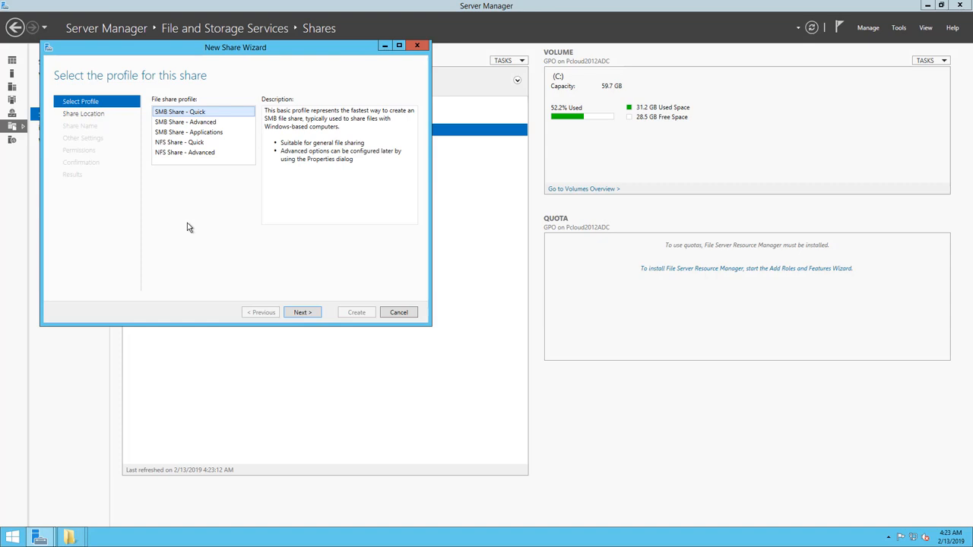
{"action": "left_click", "coordinate": [301, 312]}
{"action": "left_click", "coordinate": [301, 312]}
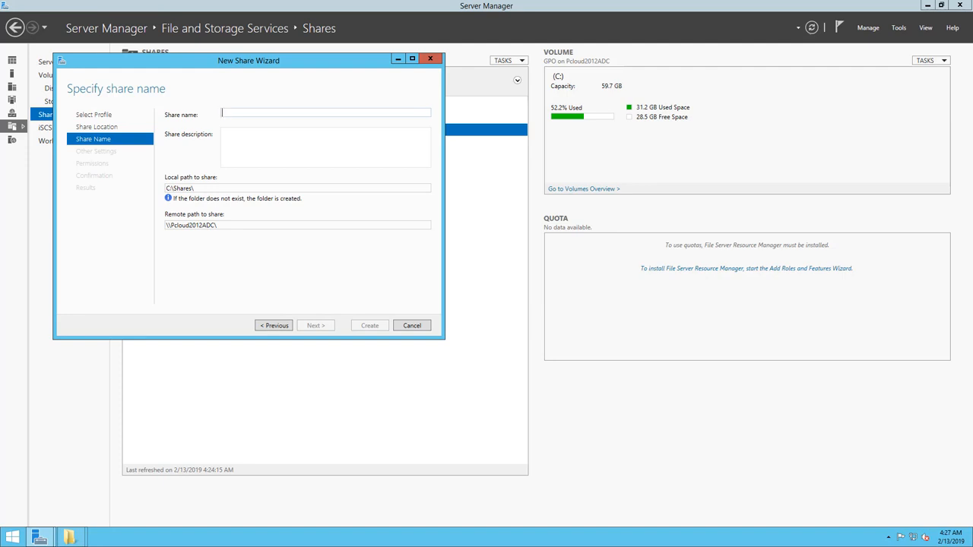
Name the share Sensor, keep the default settings and permissions, create it and close the wizard.
{"action": "type", "text": "Senso"}
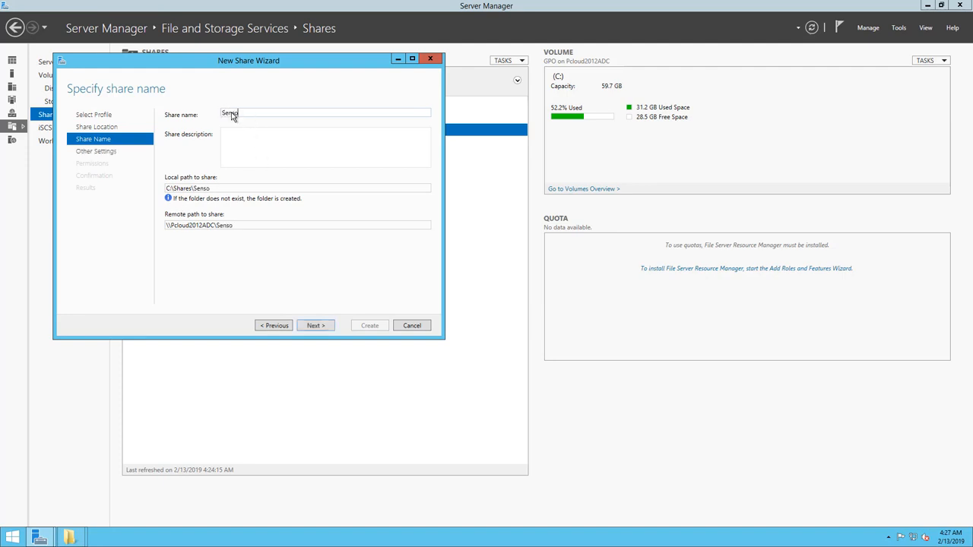
{"action": "type", "text": "r"}
{"action": "left_click", "coordinate": [322, 329]}
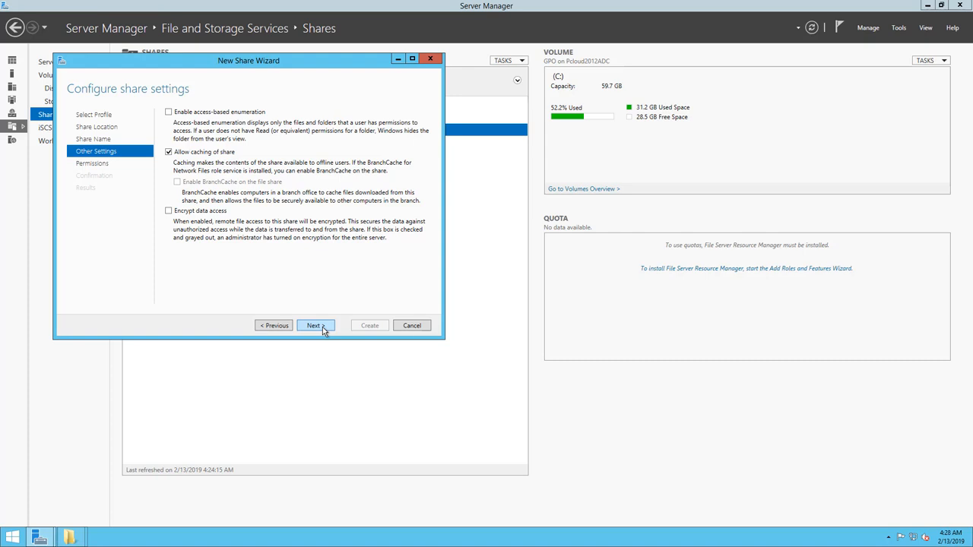
{"action": "left_click", "coordinate": [322, 328]}
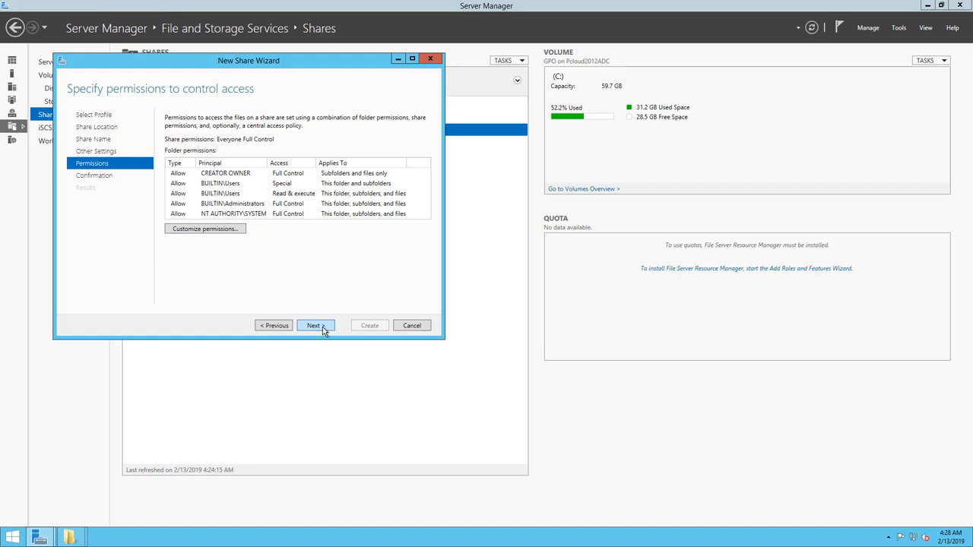
{"action": "left_click", "coordinate": [322, 327]}
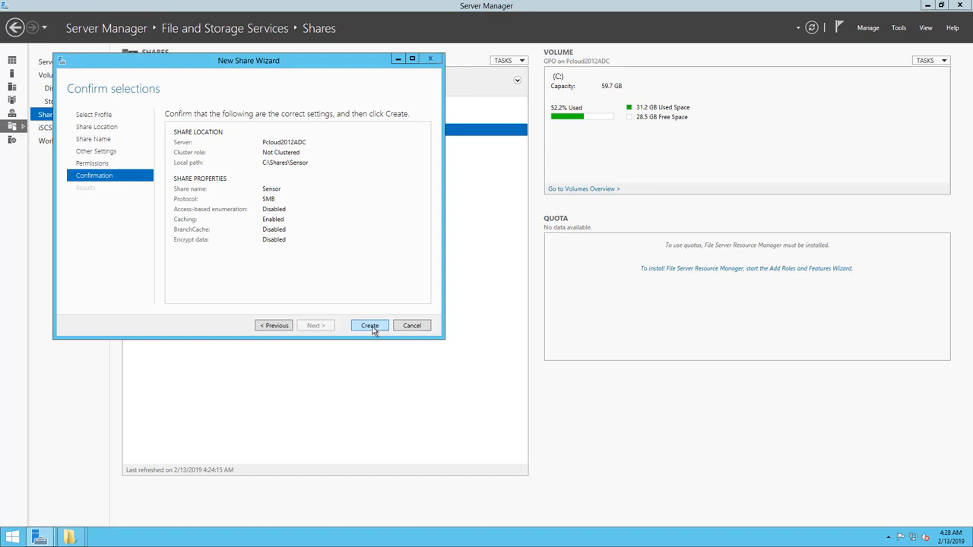
{"action": "left_click", "coordinate": [370, 326]}
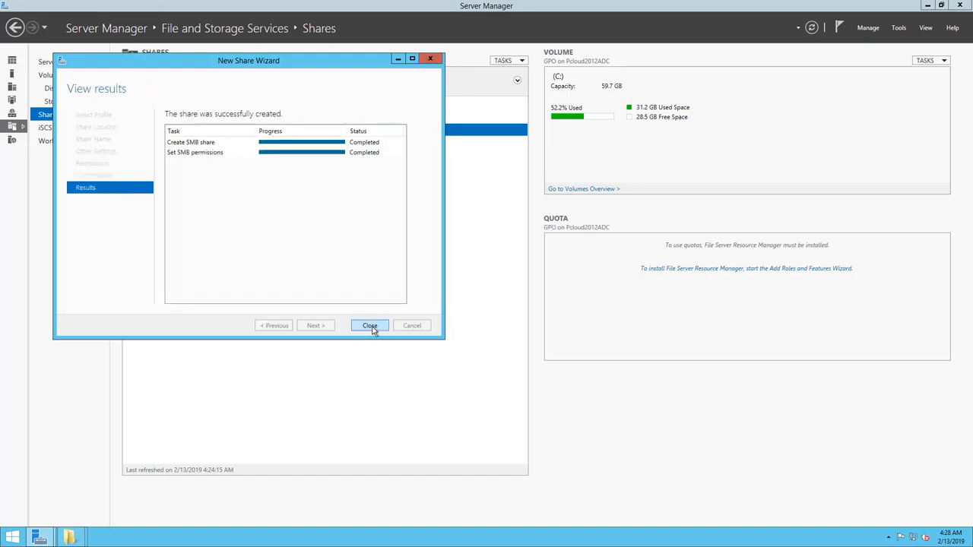
{"action": "left_click", "coordinate": [370, 326]}
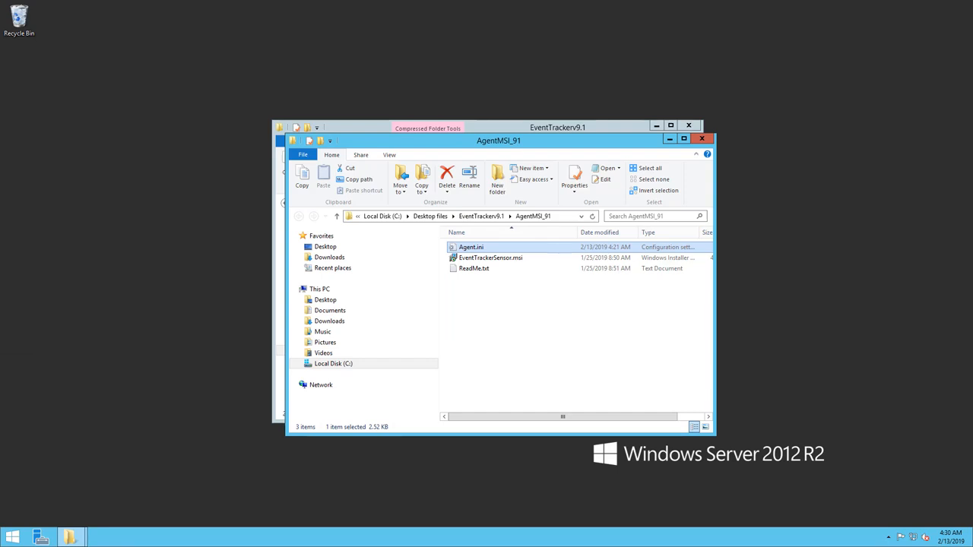
Browse to the network server 172.30.1.43 and open its Sensor share.
{"action": "key", "text": "super+r"}
{"action": "key", "text": "Return"}
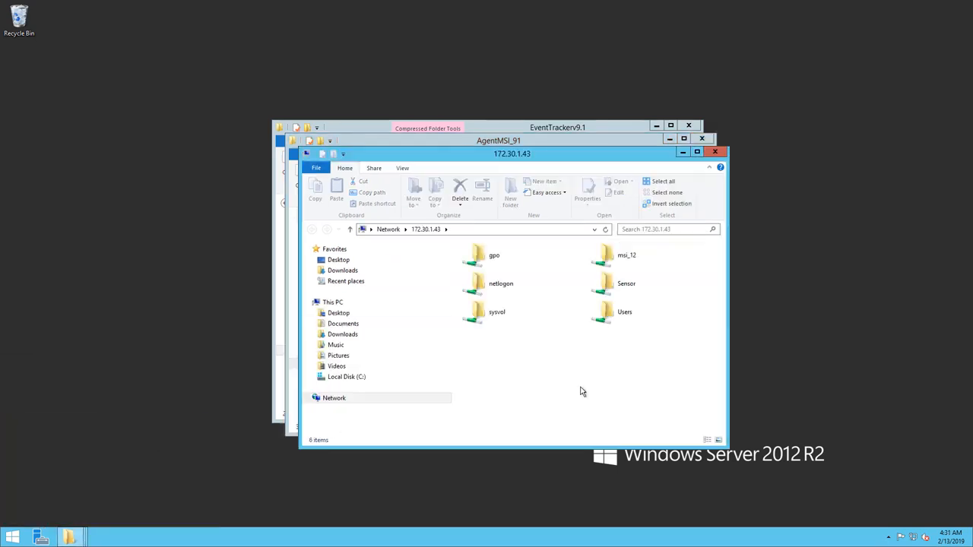
{"action": "double_click", "coordinate": [622, 286]}
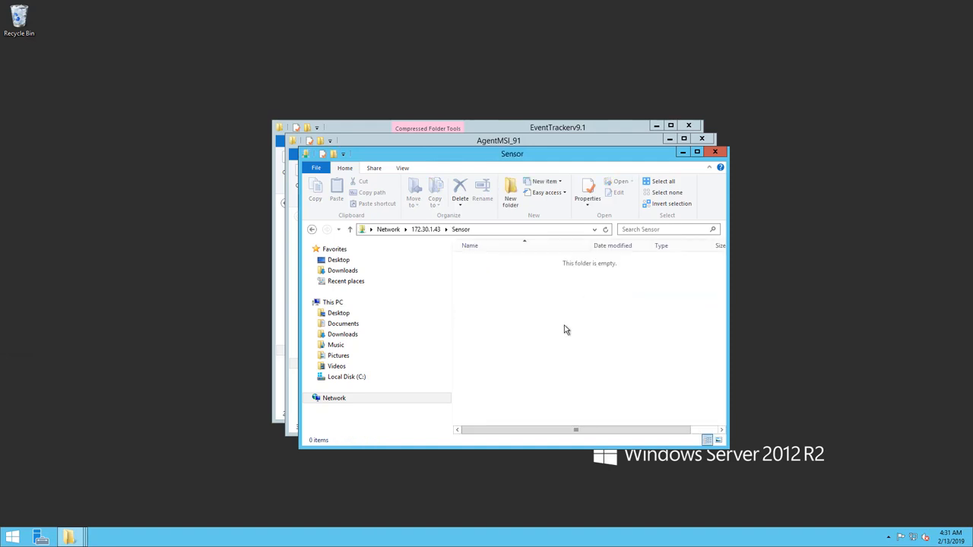
Copy the AgentMSI_91 folder from EventTrackerv9.1 into the Sensor share.
{"action": "left_click", "coordinate": [580, 139]}
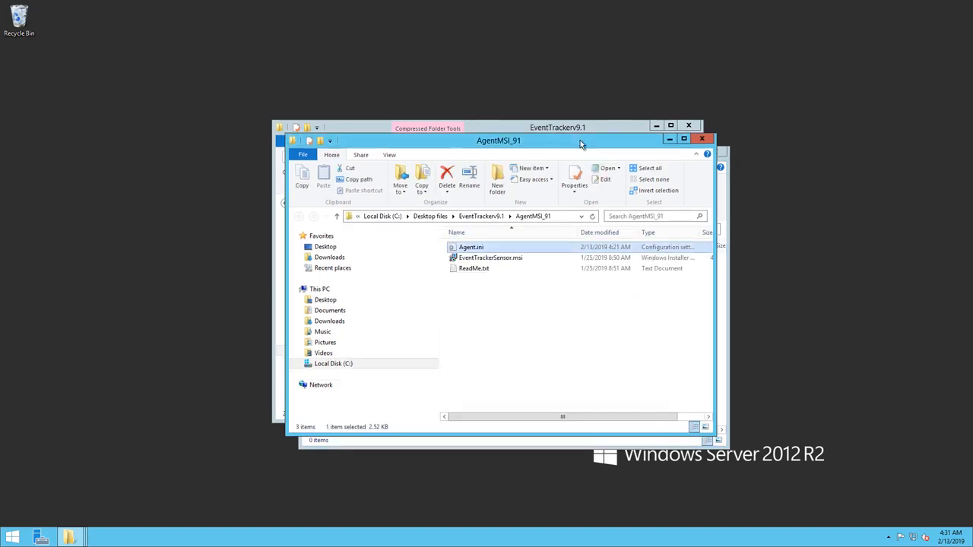
{"action": "left_click", "coordinate": [483, 217]}
{"action": "right_click", "coordinate": [493, 248]}
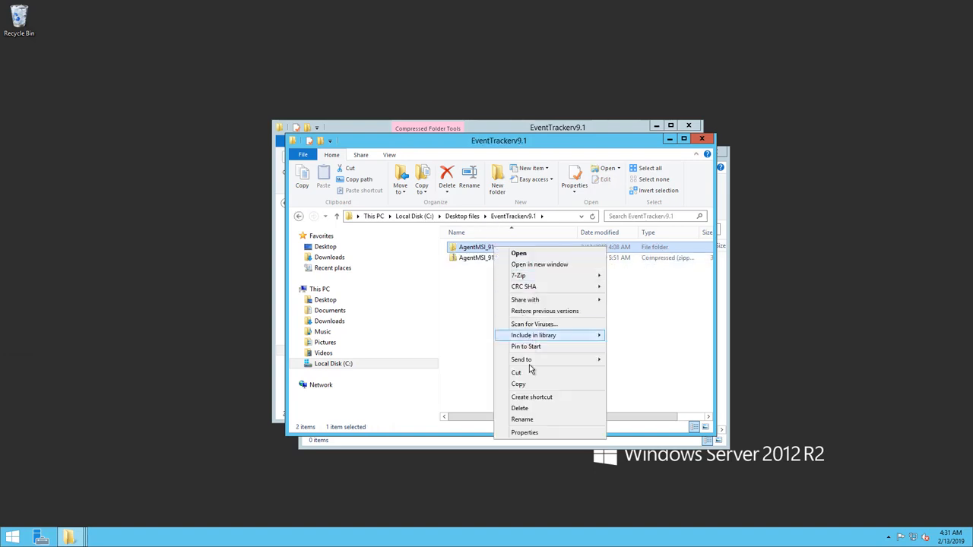
{"action": "left_click", "coordinate": [529, 384]}
{"action": "left_click", "coordinate": [668, 139]}
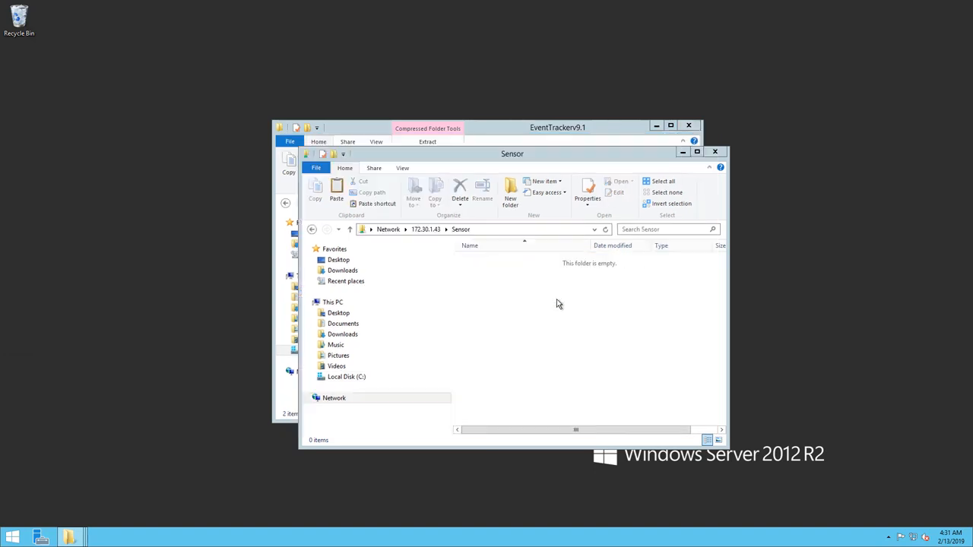
{"action": "right_click", "coordinate": [498, 305]}
{"action": "left_click", "coordinate": [532, 369]}
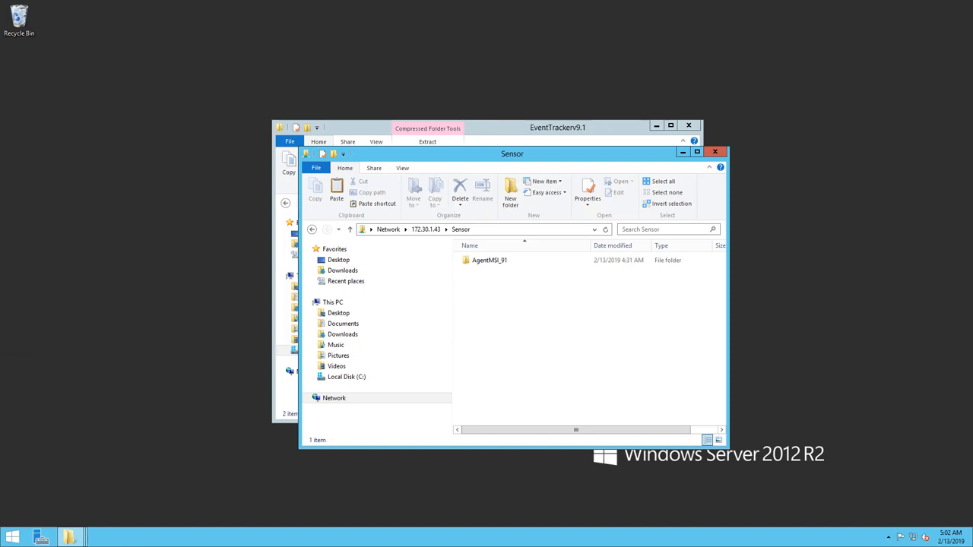
Launch Active Directory Users and Computers by running dsa.msc.
{"action": "left_click", "coordinate": [68, 440]}
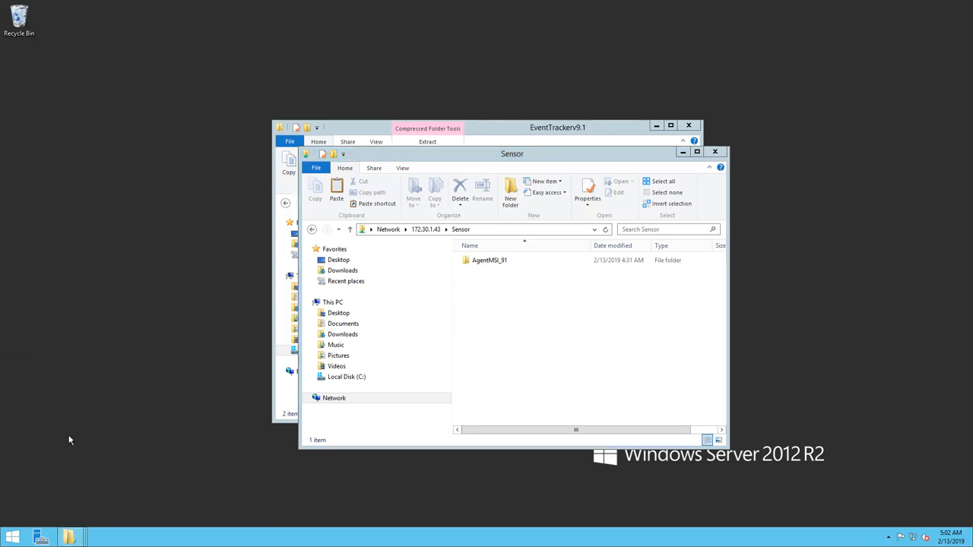
{"action": "key", "text": "super+r"}
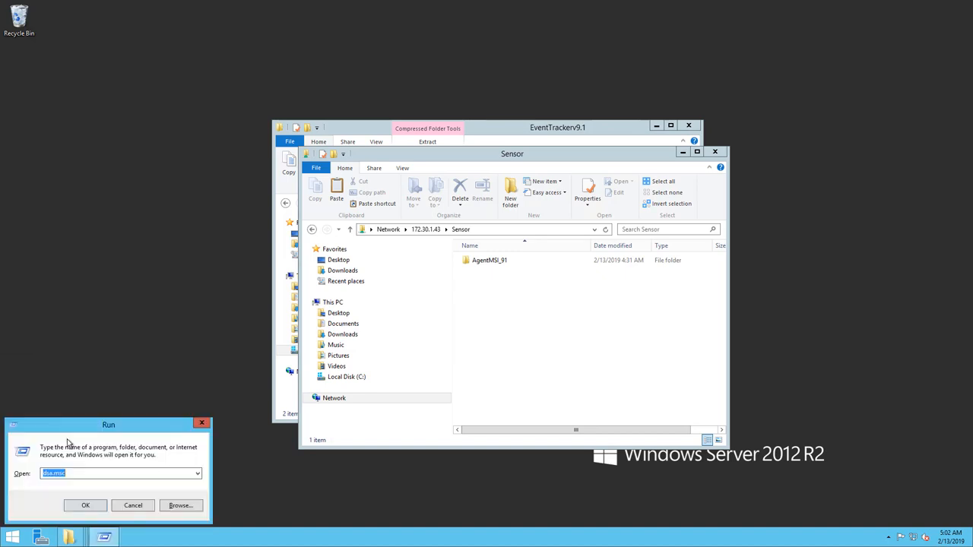
{"action": "left_click", "coordinate": [98, 508]}
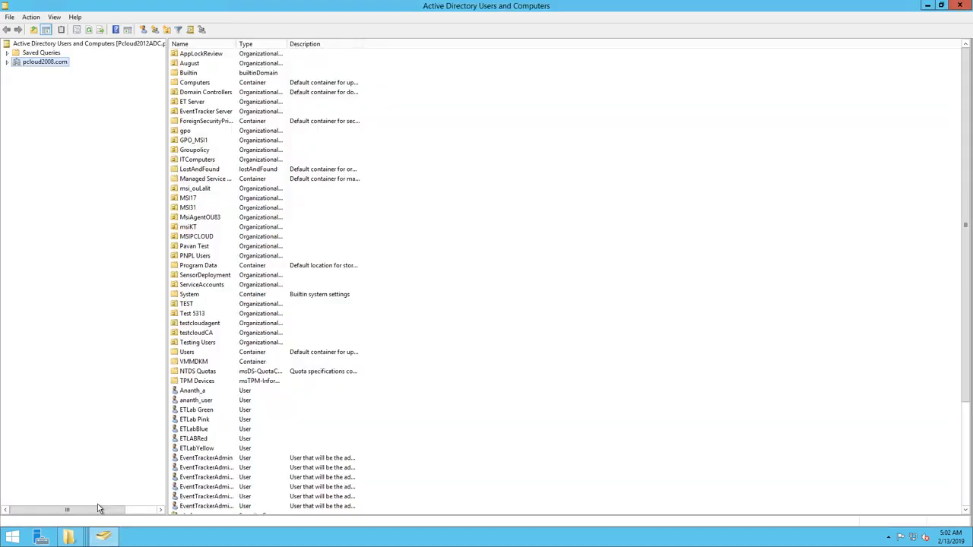
Create an organizational unit named Test_MSI in the pcloud2008.com domain, keeping accidental-deletion protection on.
{"action": "right_click", "coordinate": [45, 65]}
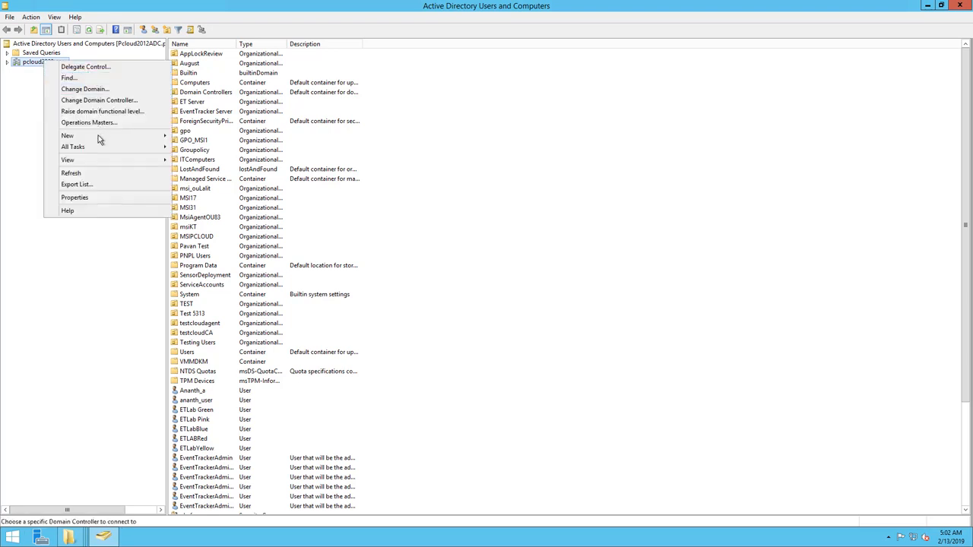
{"action": "mouse_move", "coordinate": [98, 138]}
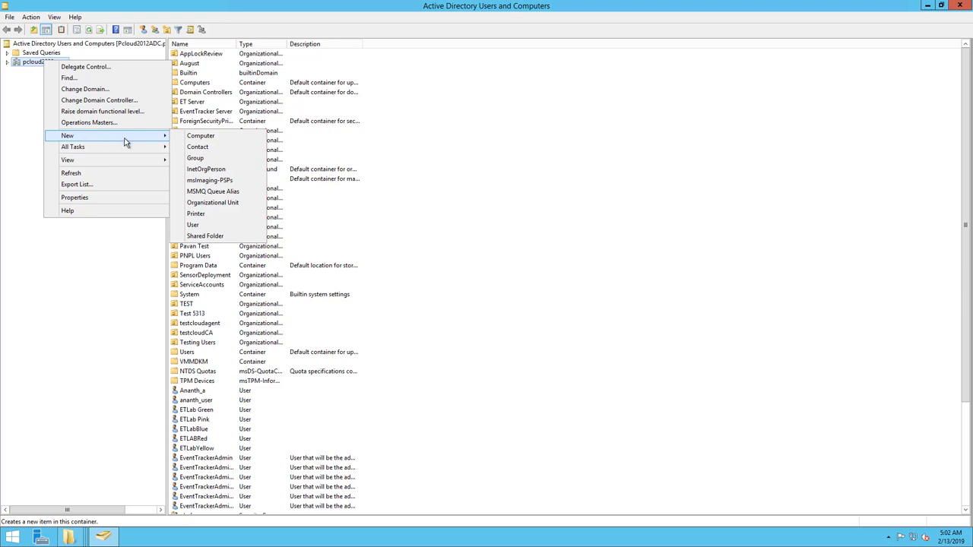
{"action": "left_click", "coordinate": [213, 202]}
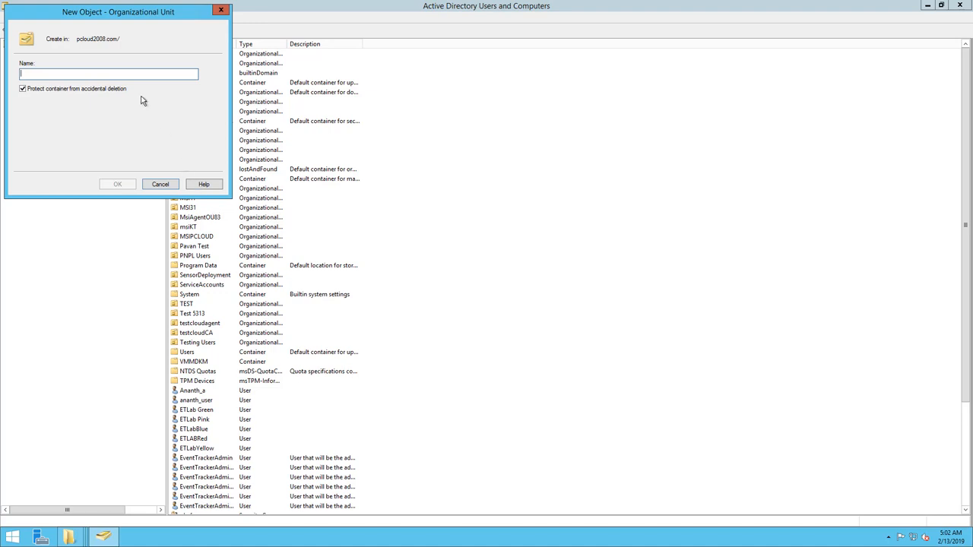
{"action": "type", "text": "Test_MSI"}
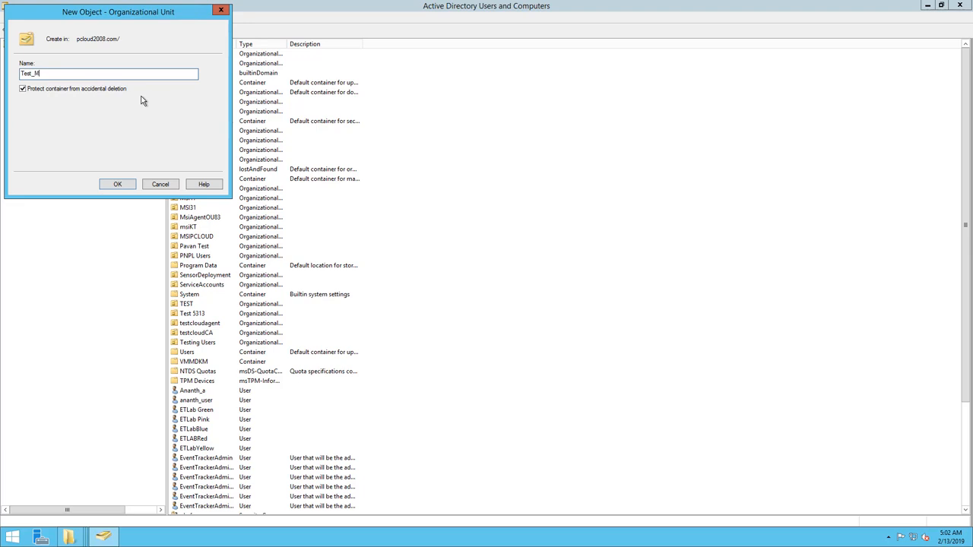
{"action": "left_click", "coordinate": [114, 185]}
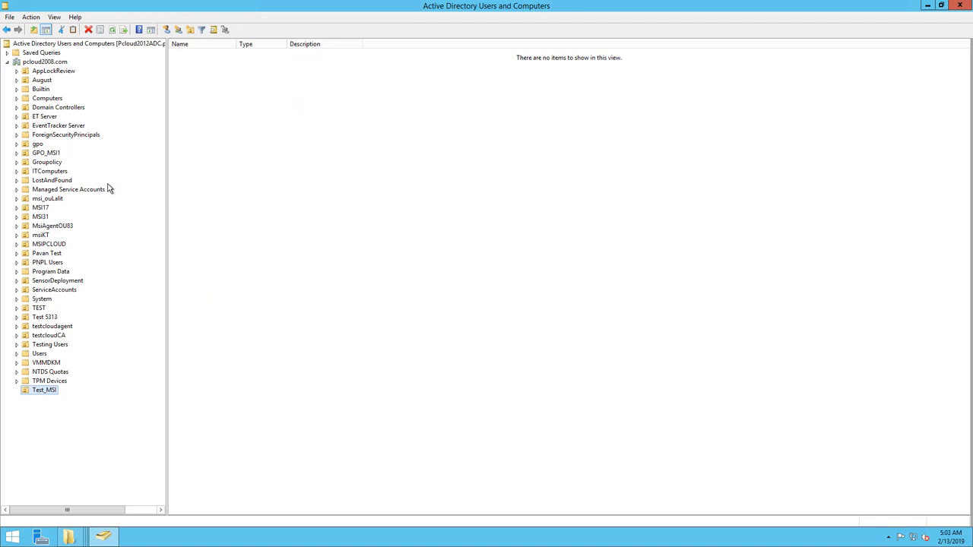
Move all four computers from the GPO_MSI1 organizational unit into Test_MSI and display the contents of Test_MSI.
{"action": "left_click", "coordinate": [50, 154]}
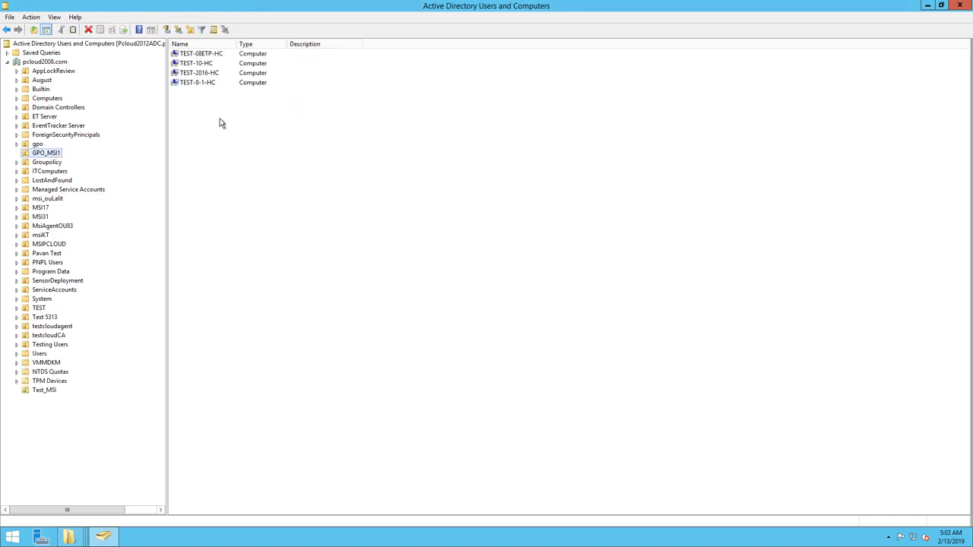
{"action": "left_click_drag", "start_coordinate": [221, 123], "coordinate": [203, 57]}
{"action": "right_click", "coordinate": [215, 76]}
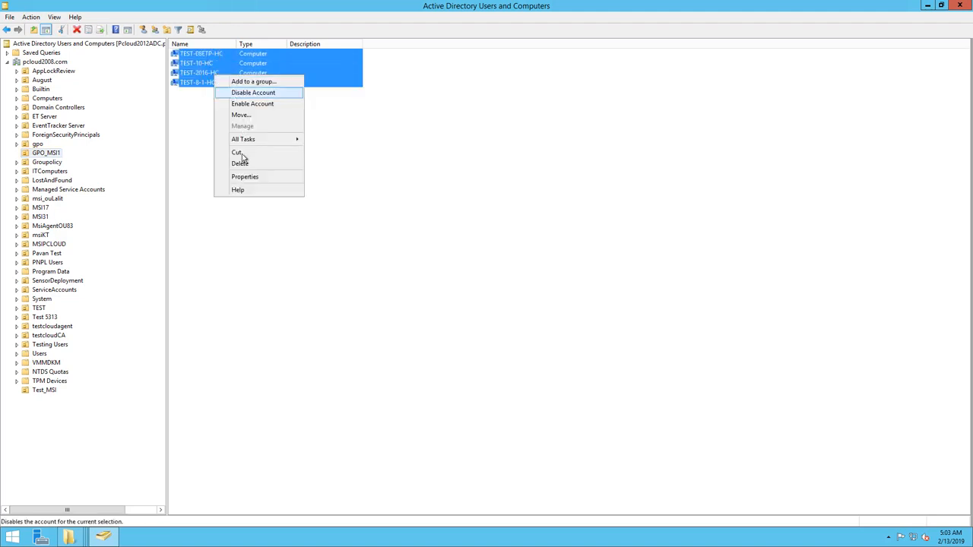
{"action": "left_click", "coordinate": [243, 114]}
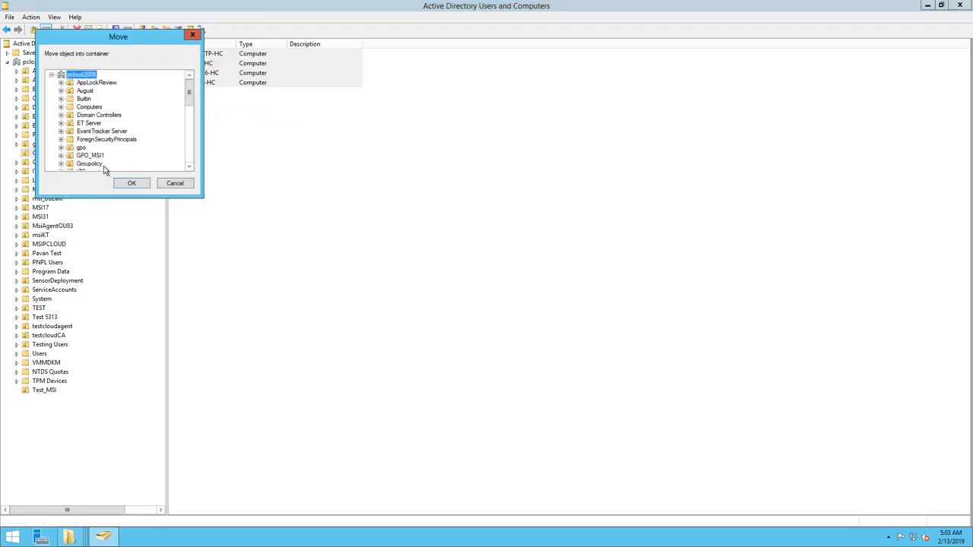
{"action": "scroll", "coordinate": [96, 143], "scroll_direction": "down", "scroll_amount": 9}
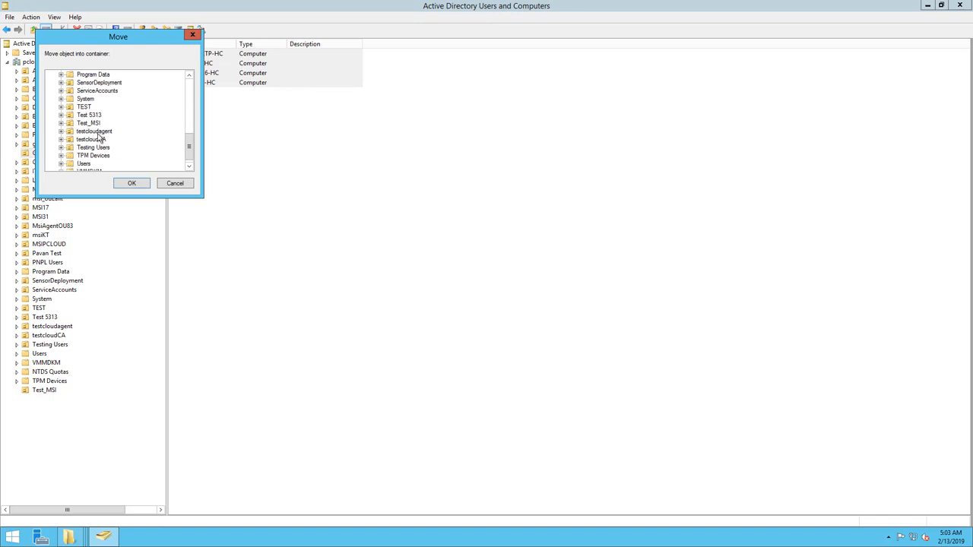
{"action": "left_click", "coordinate": [90, 123]}
{"action": "left_click", "coordinate": [127, 184]}
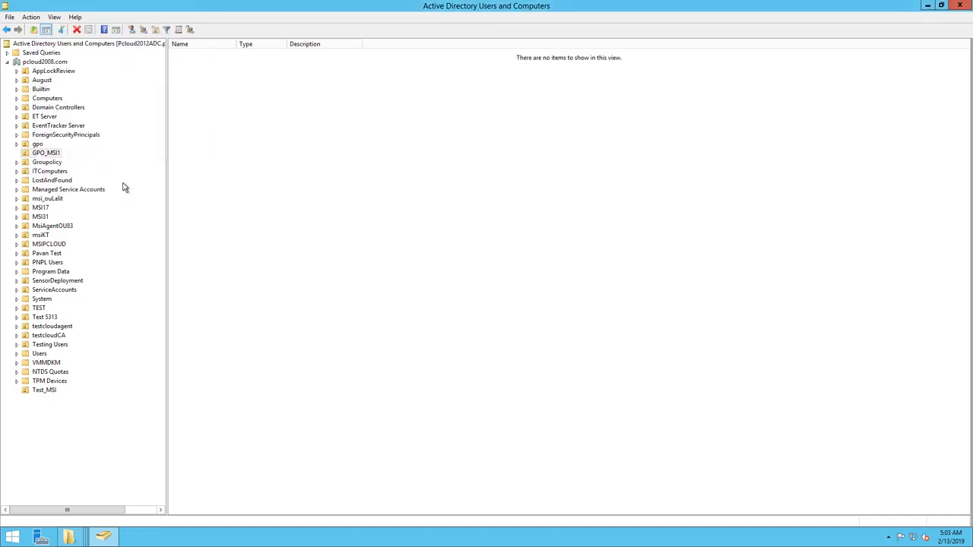
{"action": "left_click", "coordinate": [46, 390]}
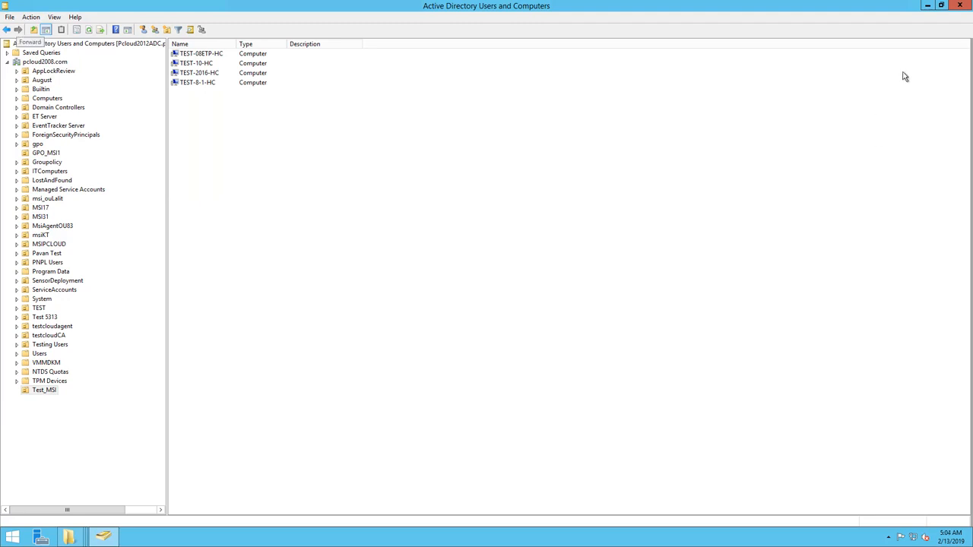
Minimize Active Directory Users and Computers and launch Group Policy Management.
{"action": "left_click", "coordinate": [927, 6]}
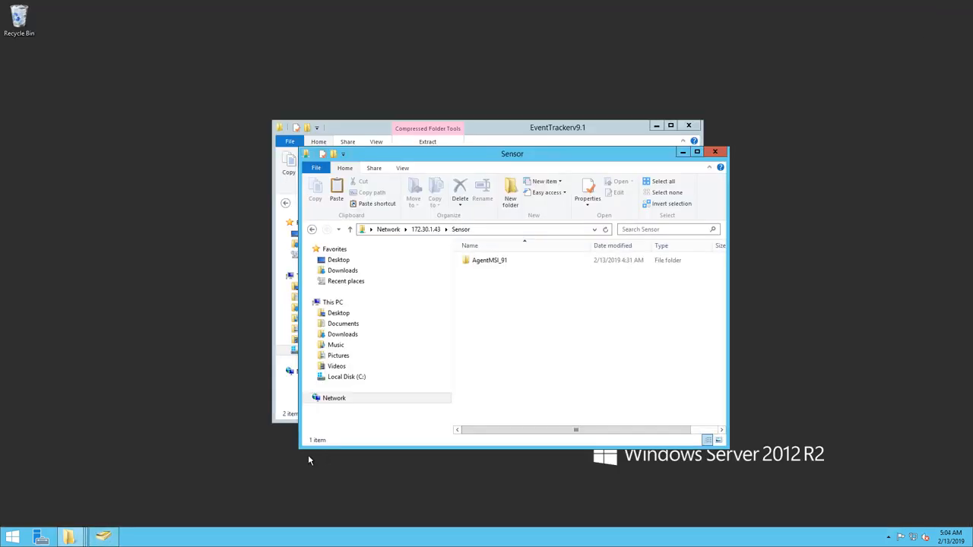
{"action": "left_click", "coordinate": [12, 537]}
{"action": "type", "text": "group Policy Management"}
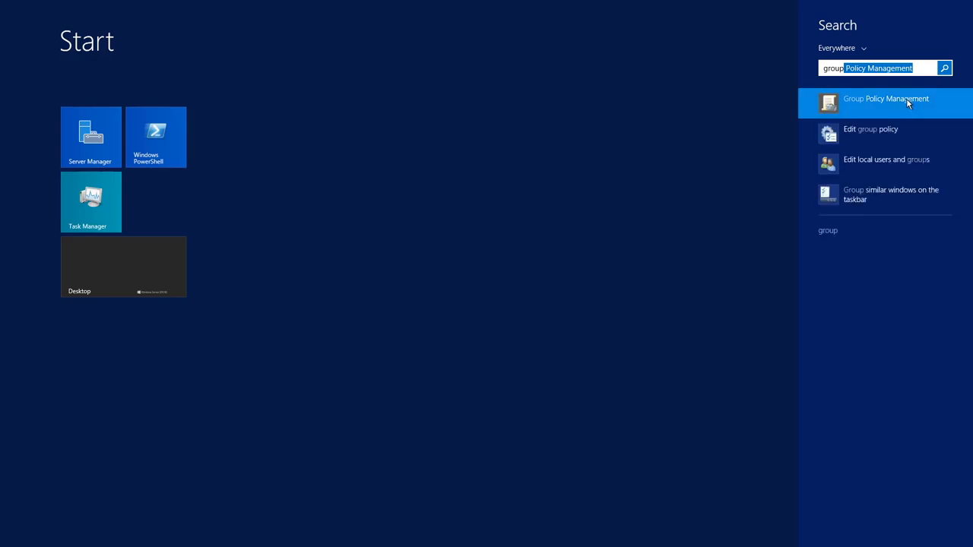
{"action": "left_click", "coordinate": [910, 103]}
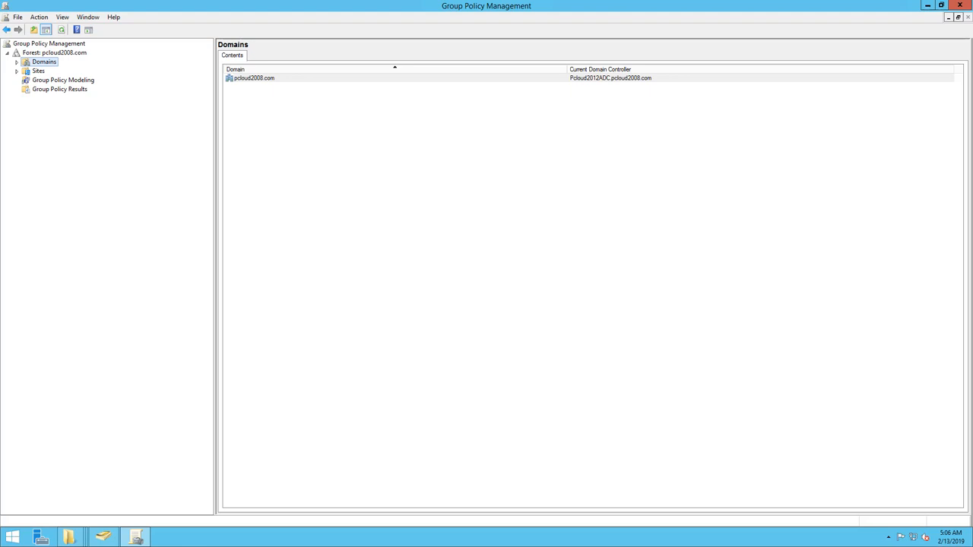
Create a new group policy object named MSI_SilentInstallation under Group Policy Objects in the pcloud2008.com domain.
{"action": "left_click", "coordinate": [16, 63]}
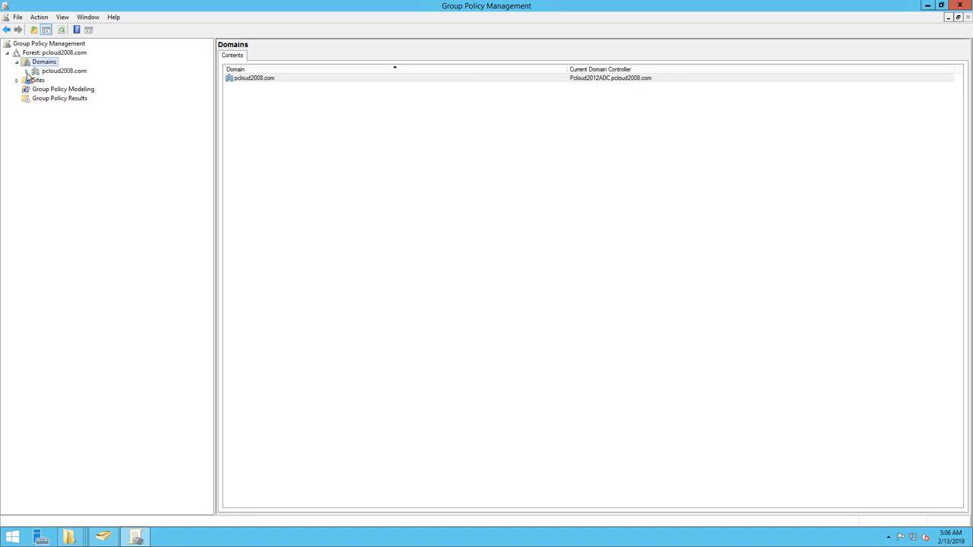
{"action": "left_click", "coordinate": [26, 71]}
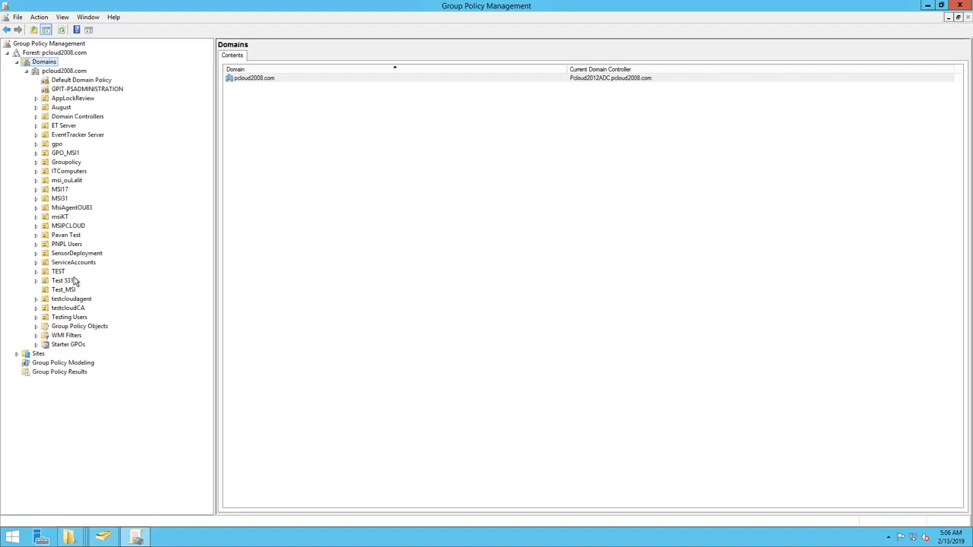
{"action": "left_click", "coordinate": [73, 328]}
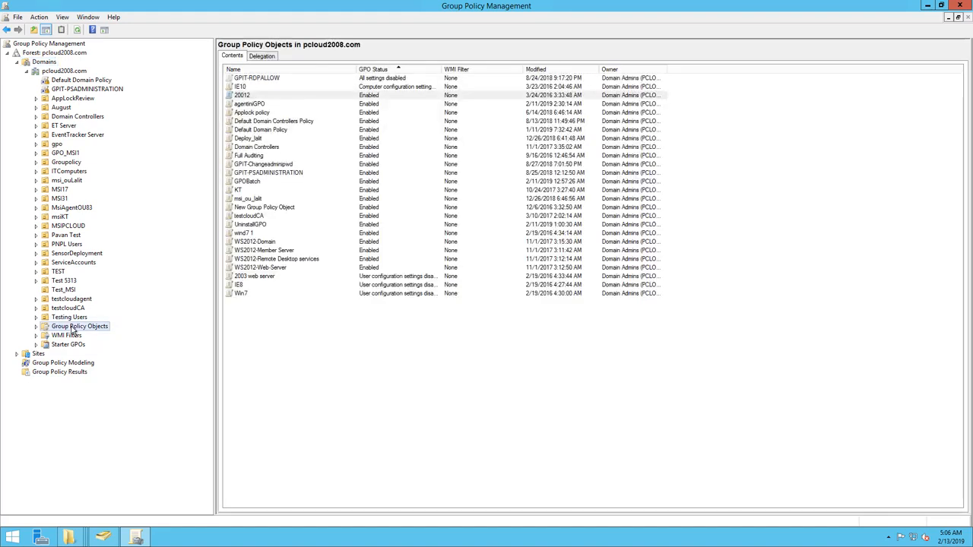
{"action": "right_click", "coordinate": [72, 327]}
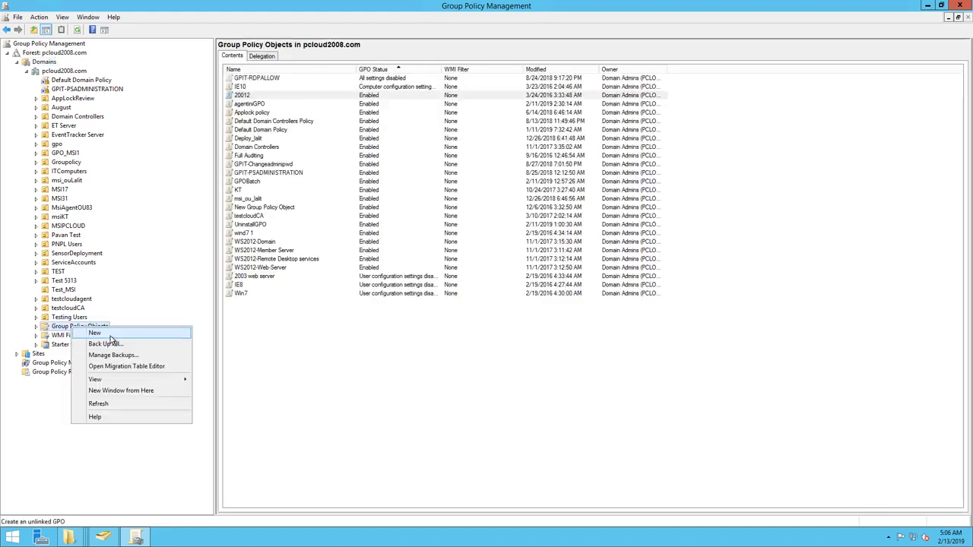
{"action": "left_click", "coordinate": [111, 337]}
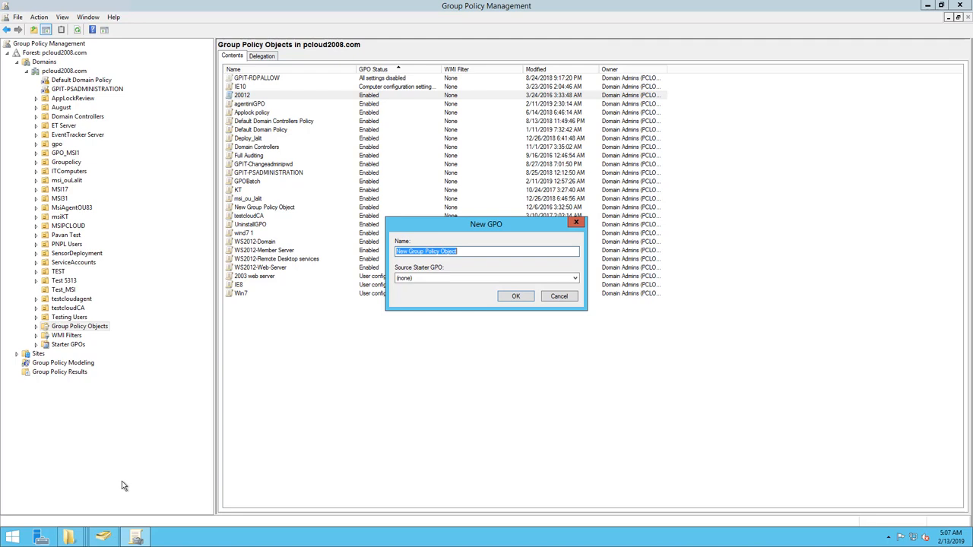
{"action": "type", "text": "MSI_SilentInstallatio"}
{"action": "type", "text": "n"}
{"action": "key", "text": "Return"}
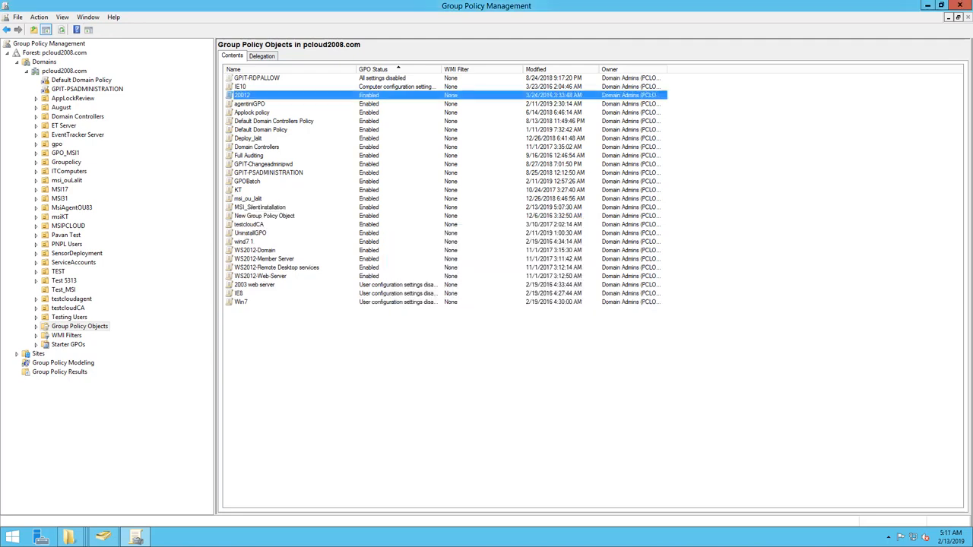
Add the Domain Computers group to the security filtering of the MSI_SilentInstallation policy object.
{"action": "left_click", "coordinate": [36, 326]}
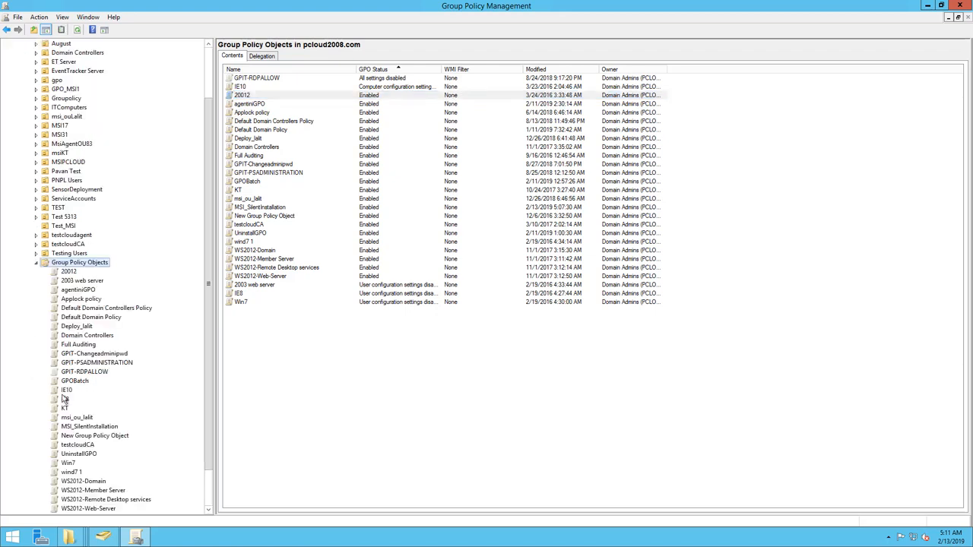
{"action": "left_click", "coordinate": [96, 426]}
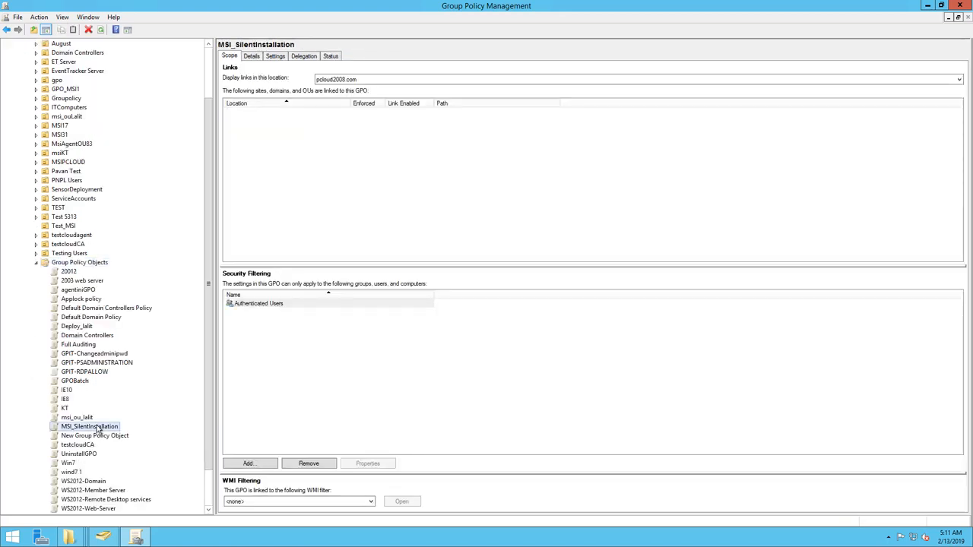
{"action": "left_click", "coordinate": [248, 464]}
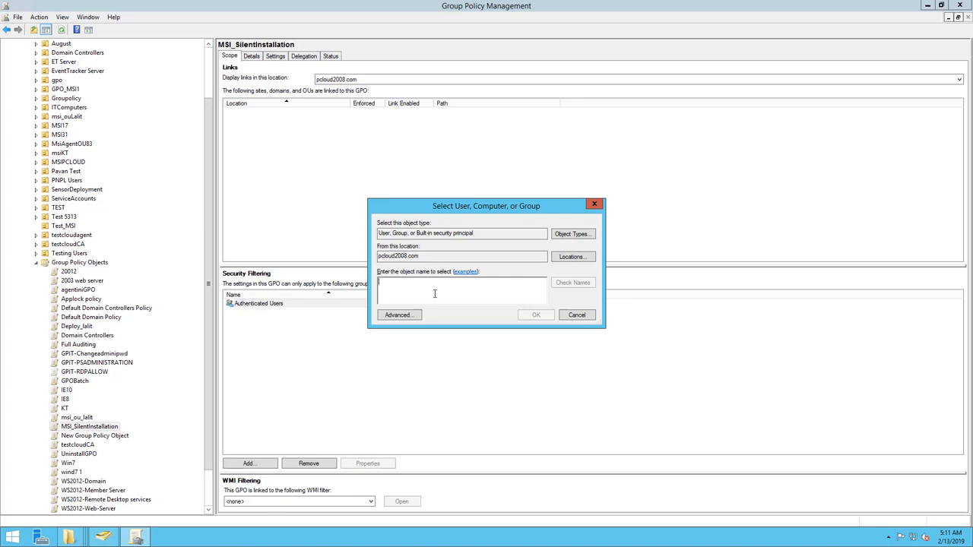
{"action": "type", "text": "domain comp"}
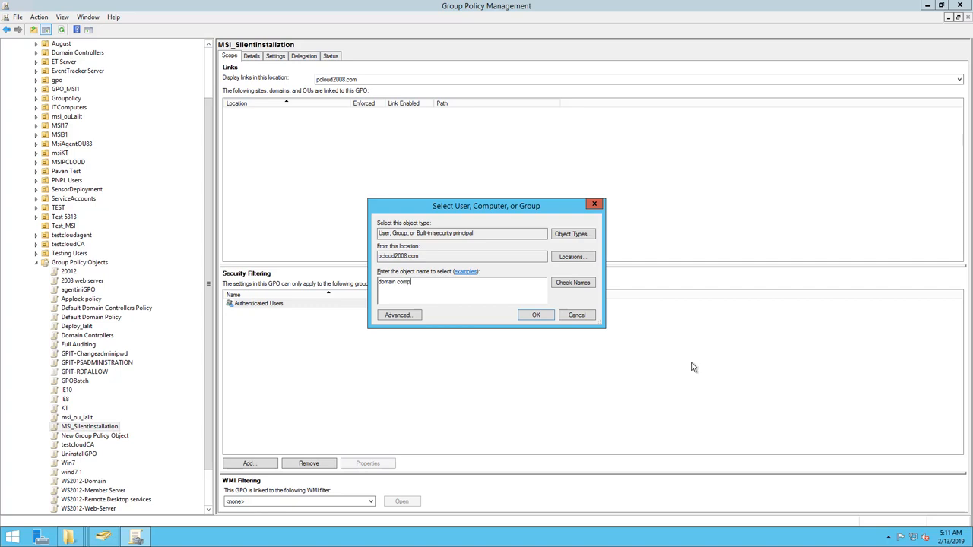
{"action": "left_click", "coordinate": [584, 282]}
{"action": "left_click", "coordinate": [536, 315]}
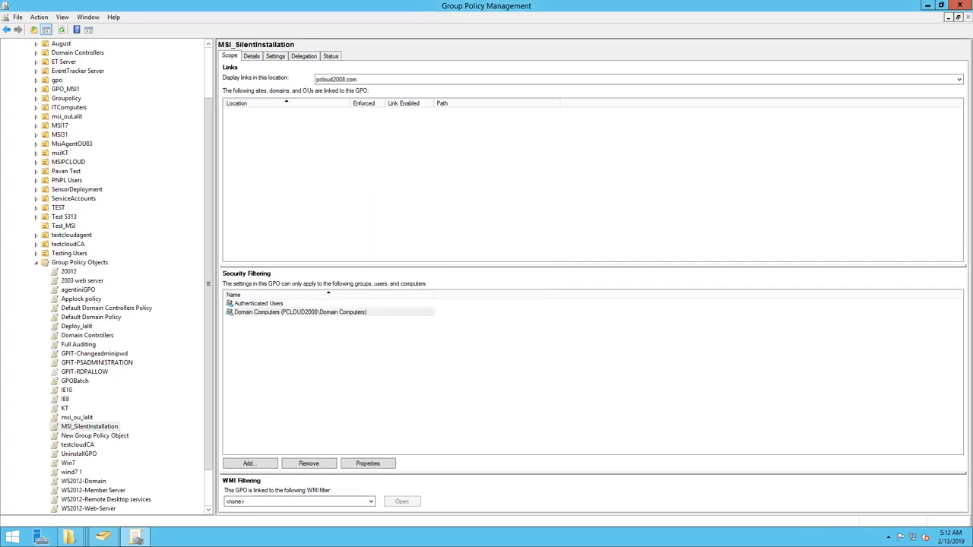
Open MSI_SilentInstallation for editing and go to Software installation in the Computer Configuration policies' Software Settings.
{"action": "right_click", "coordinate": [86, 428]}
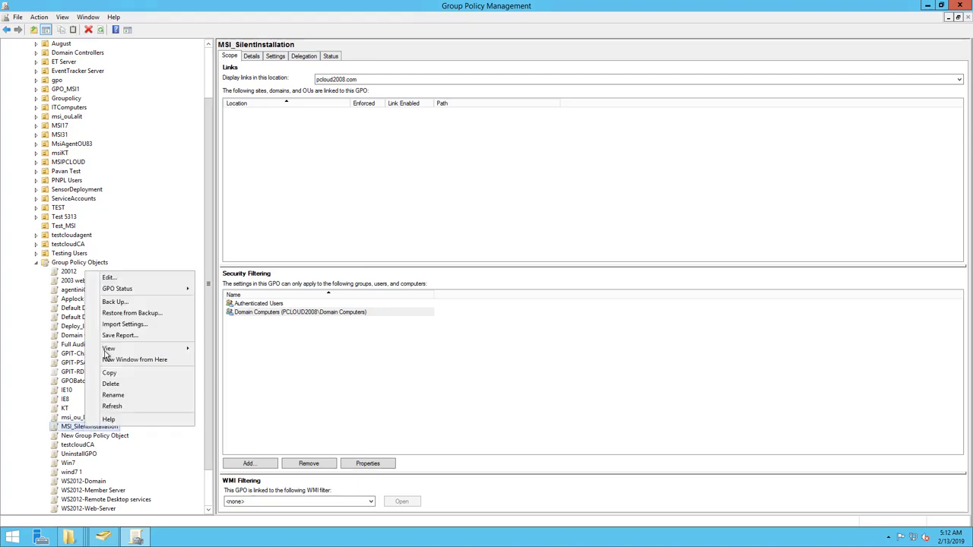
{"action": "left_click", "coordinate": [111, 278]}
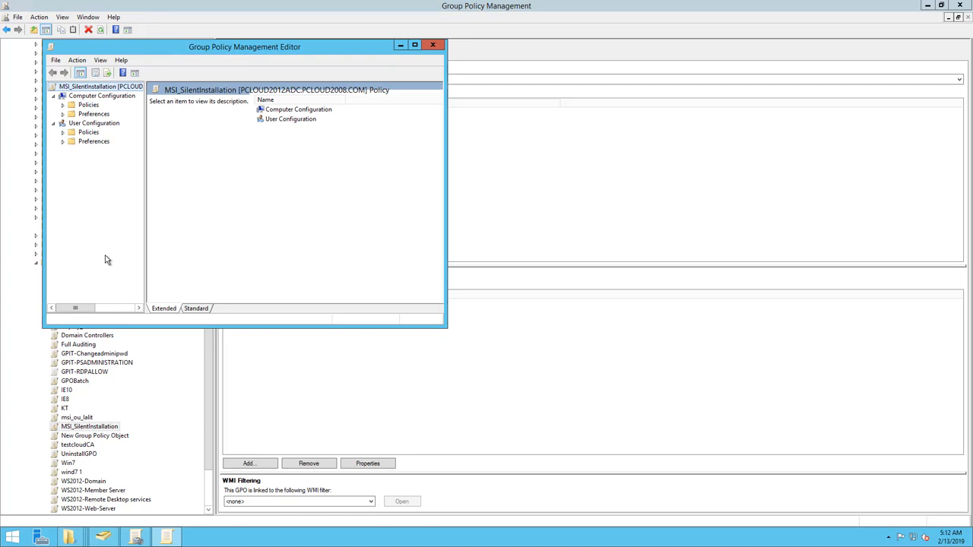
{"action": "left_click", "coordinate": [64, 106]}
{"action": "left_click", "coordinate": [72, 114]}
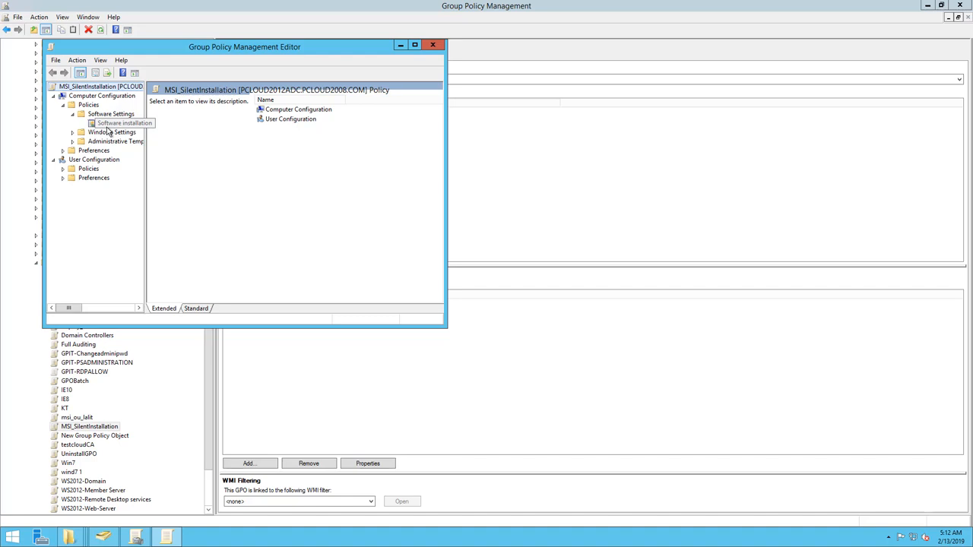
{"action": "left_click", "coordinate": [132, 127]}
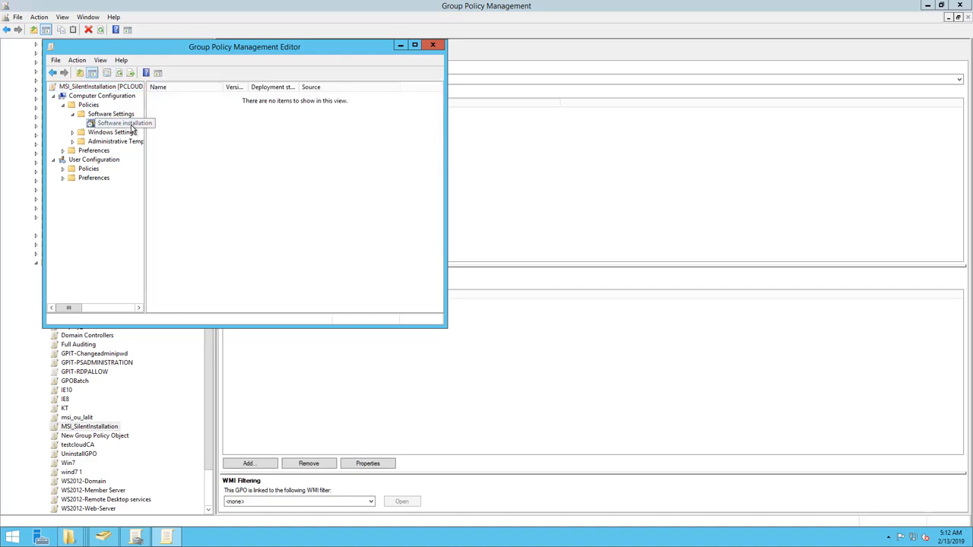
Create a software installation package from EventTrackerSensor.msi in \\172.30.1.43\Sensor\AgentMSI_91, using the Assigned deployment method.
{"action": "right_click", "coordinate": [132, 127]}
{"action": "mouse_move", "coordinate": [190, 135]}
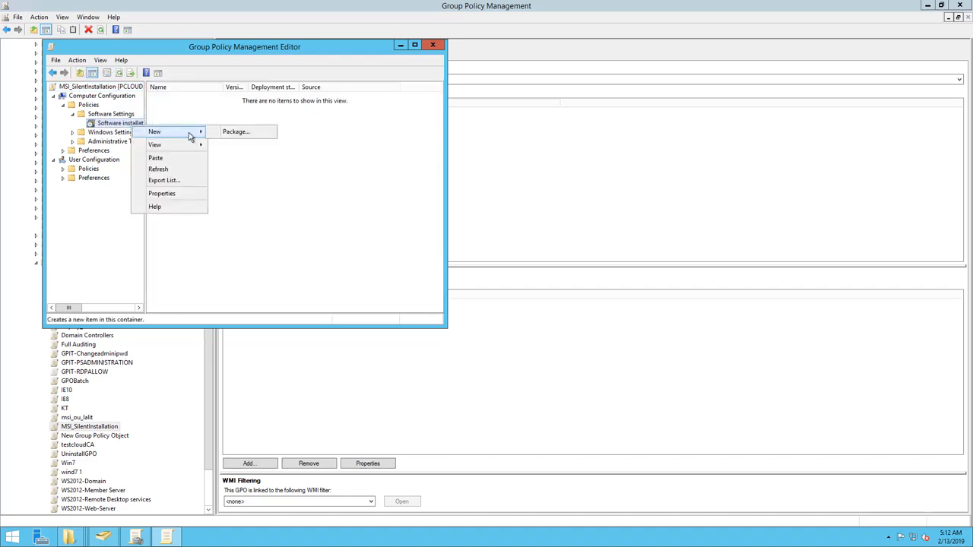
{"action": "left_click", "coordinate": [235, 134]}
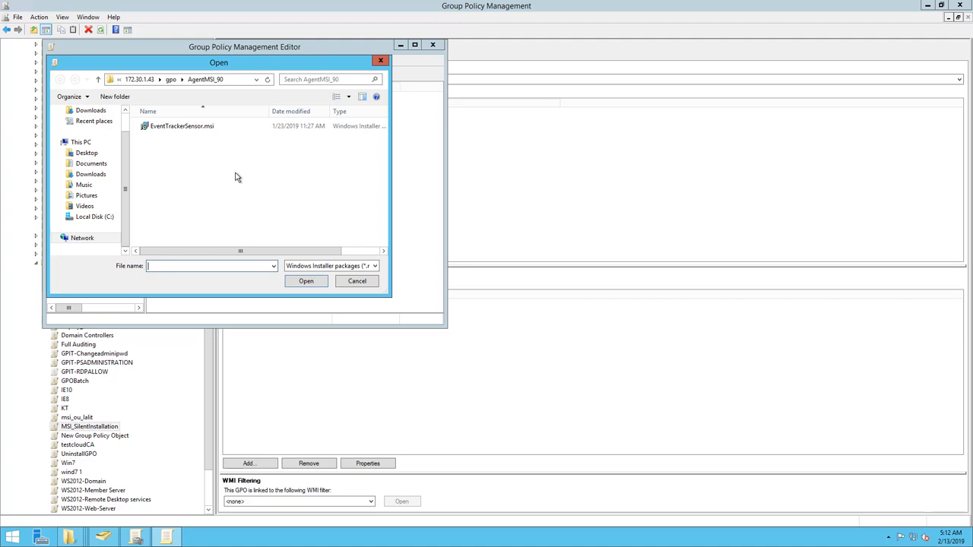
{"action": "left_click", "coordinate": [249, 80]}
{"action": "left_click", "coordinate": [256, 80]}
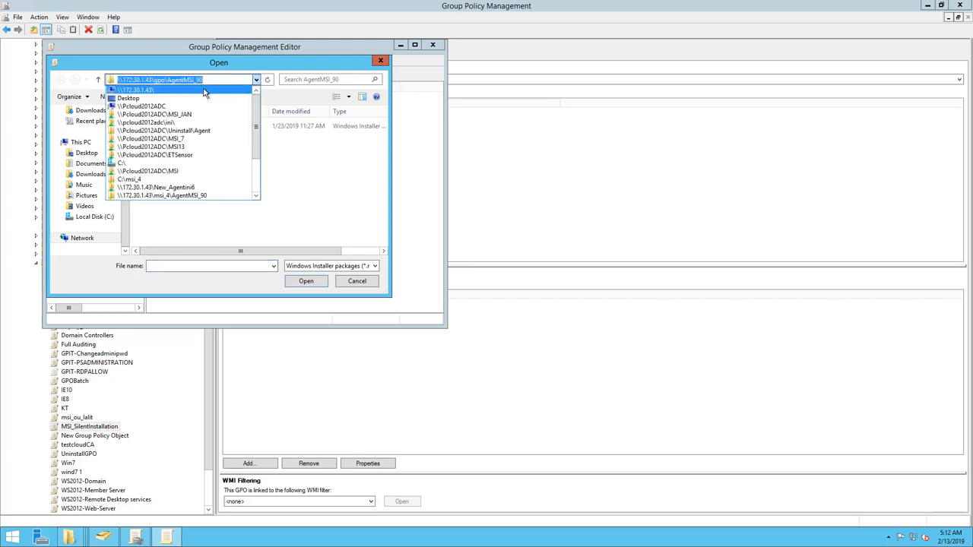
{"action": "left_click", "coordinate": [140, 90]}
{"action": "double_click", "coordinate": [178, 205]}
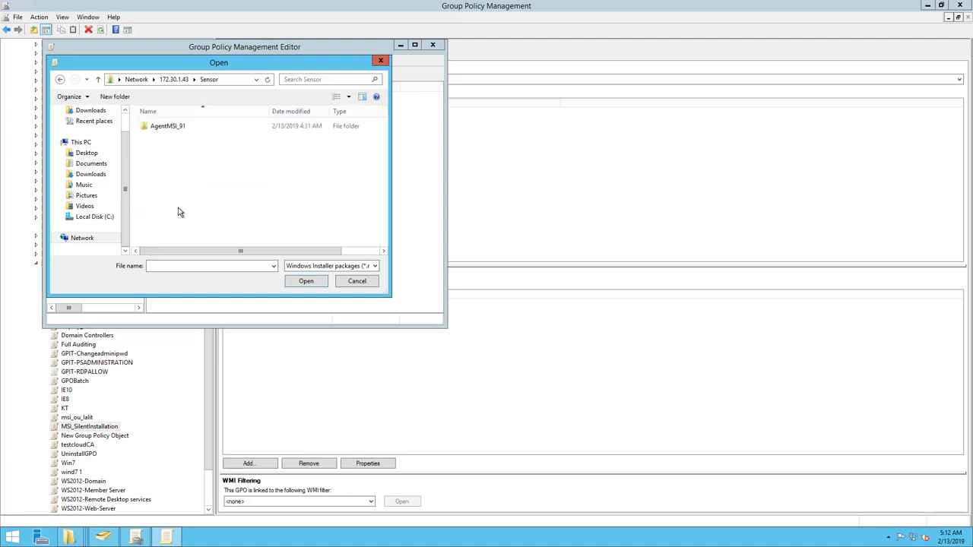
{"action": "double_click", "coordinate": [174, 129]}
{"action": "left_click", "coordinate": [172, 130]}
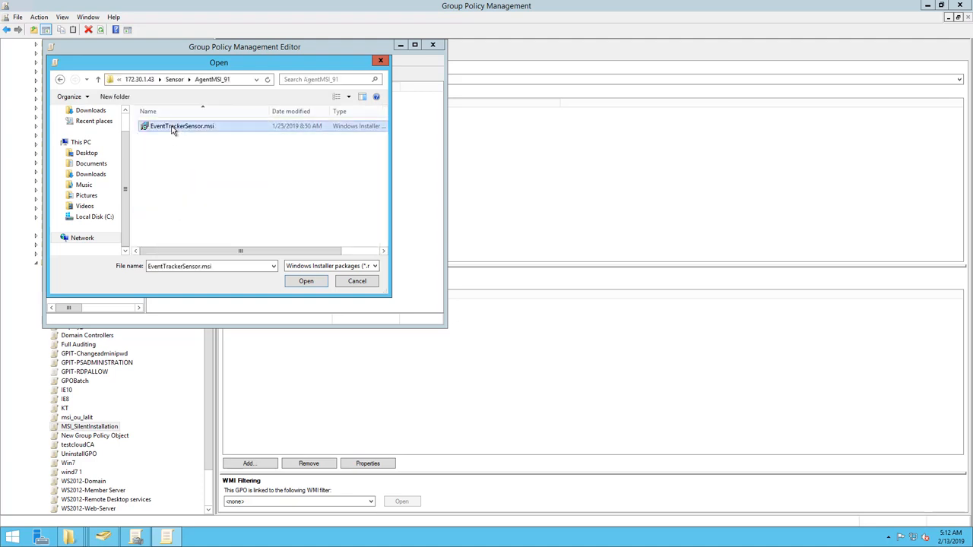
{"action": "left_click", "coordinate": [305, 281]}
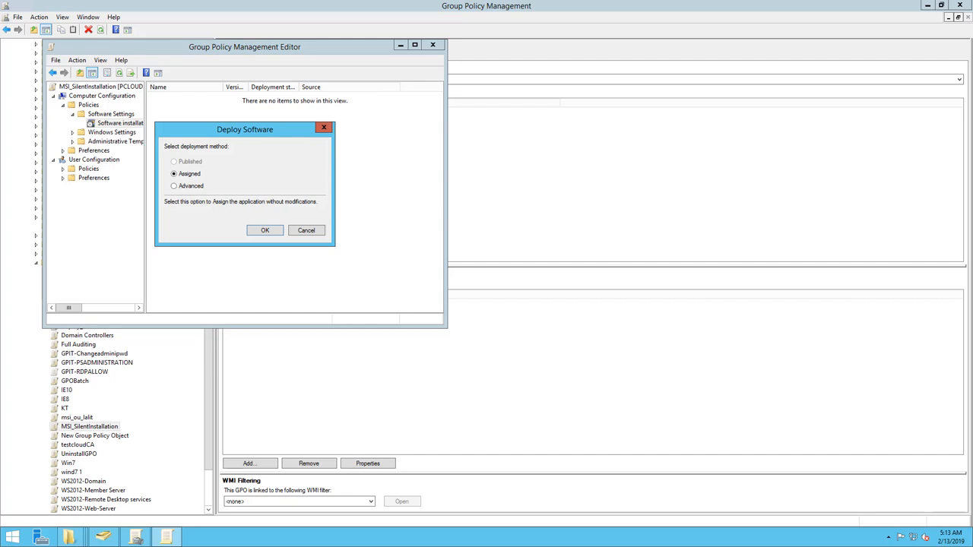
{"action": "left_click", "coordinate": [267, 231]}
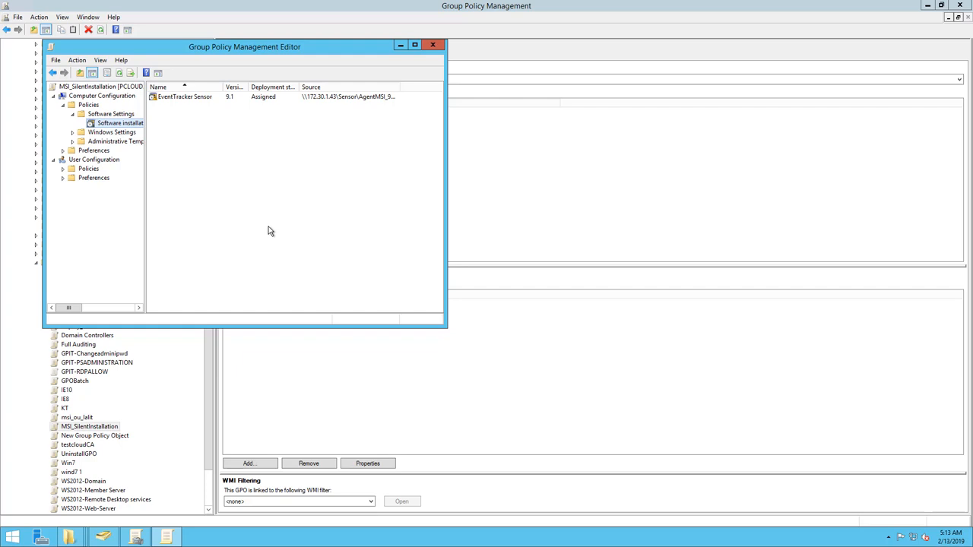
Add the Domain Computers group to the security list in the EventTracker Sensor package's properties.
{"action": "left_click", "coordinate": [291, 100]}
{"action": "right_click", "coordinate": [291, 98]}
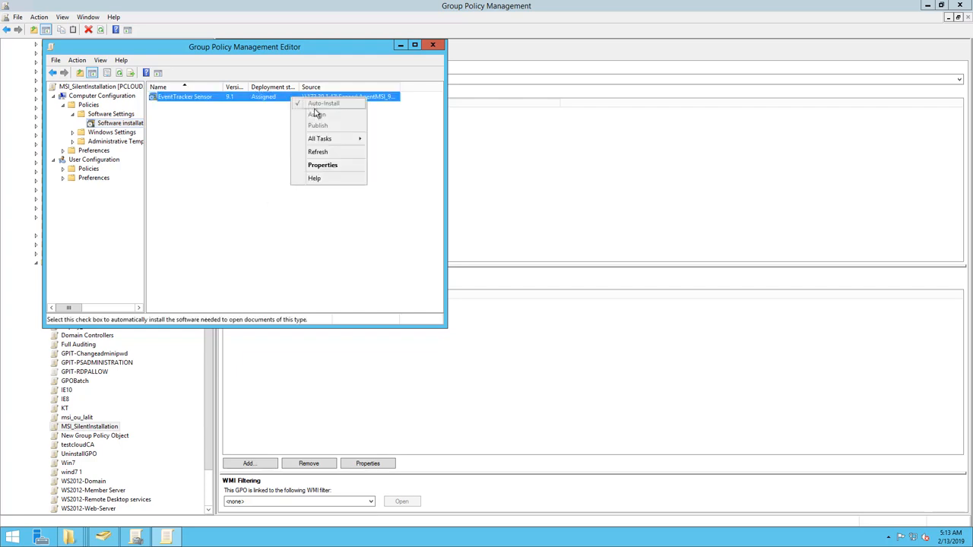
{"action": "left_click", "coordinate": [318, 168]}
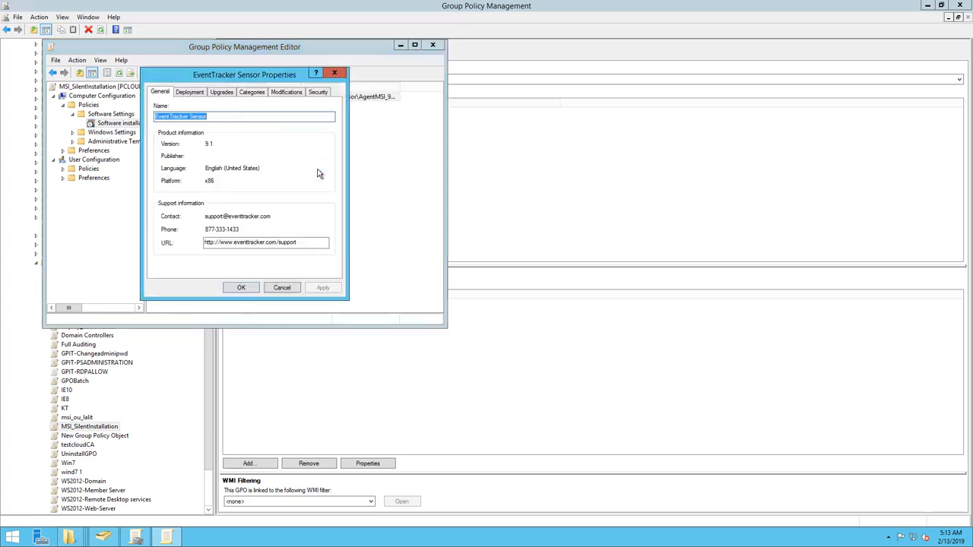
{"action": "left_click", "coordinate": [319, 92]}
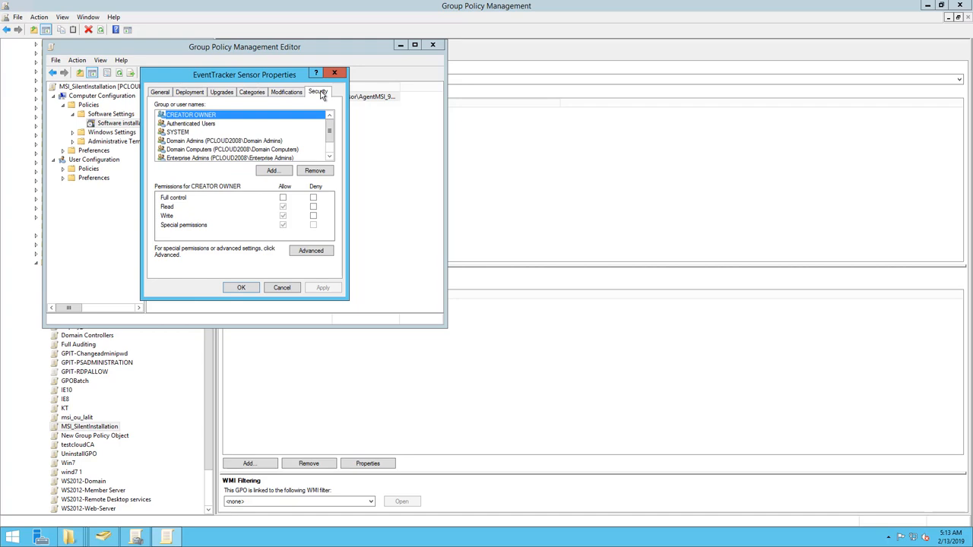
{"action": "left_click", "coordinate": [273, 171]}
{"action": "type", "text": "domain com"}
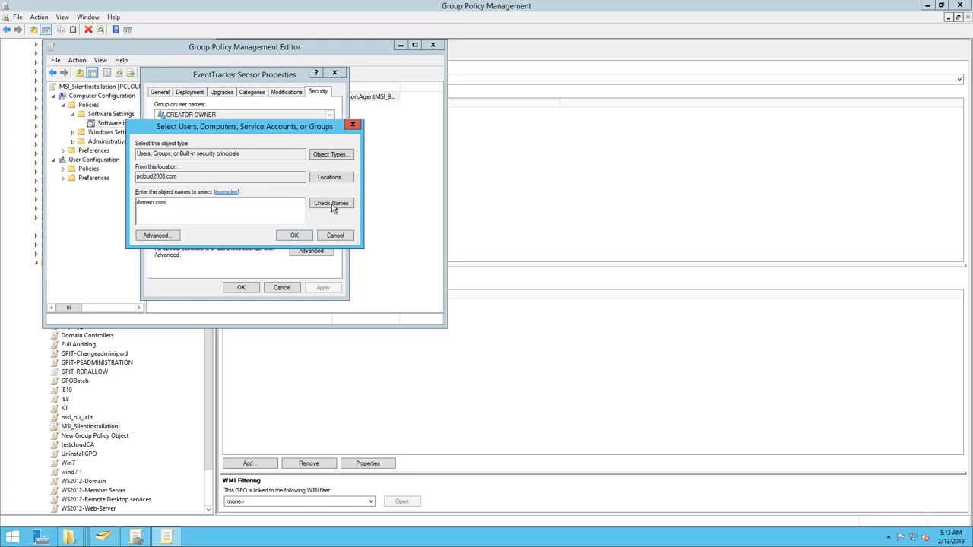
{"action": "left_click", "coordinate": [332, 204]}
{"action": "left_click", "coordinate": [301, 236]}
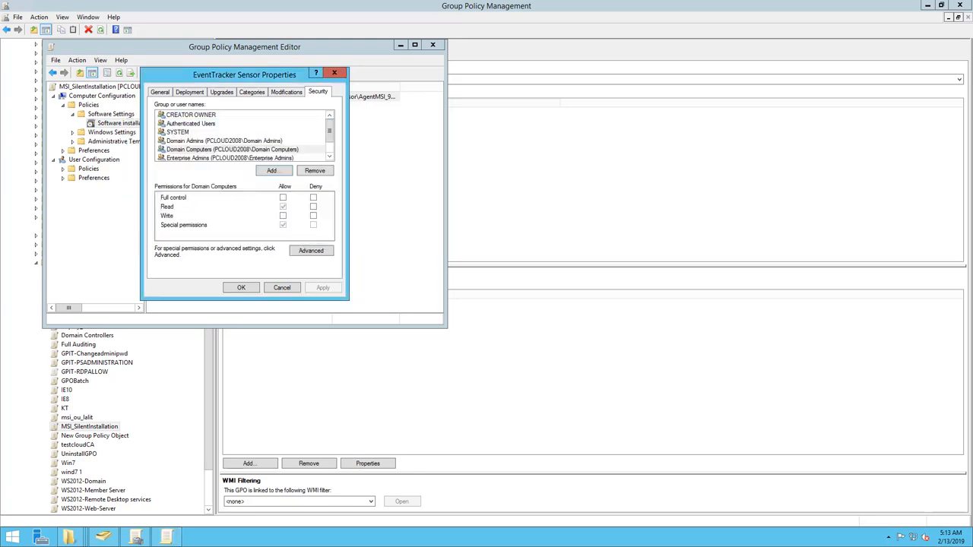
Start a new permission entry in the package's advanced security settings with Domain Computers as the principal.
{"action": "left_click", "coordinate": [316, 252]}
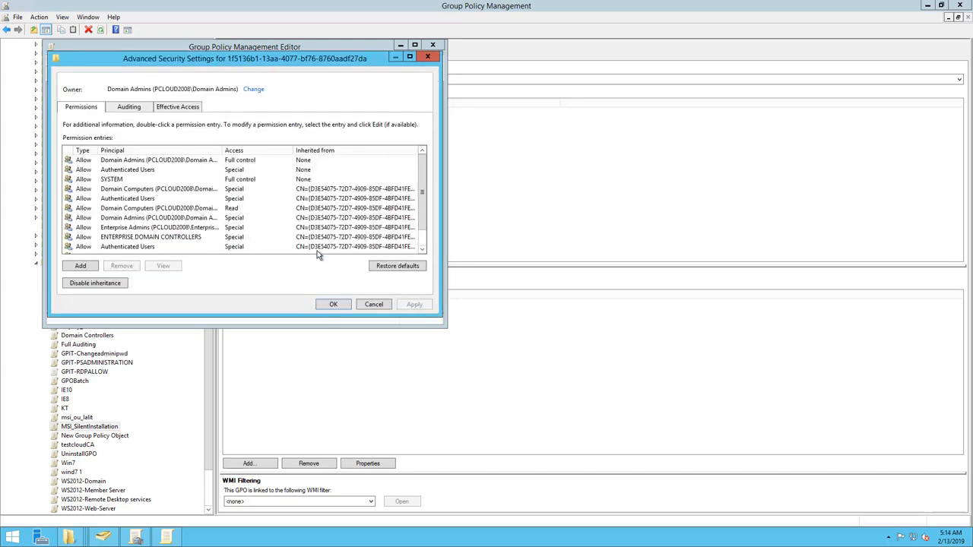
{"action": "left_click", "coordinate": [83, 268]}
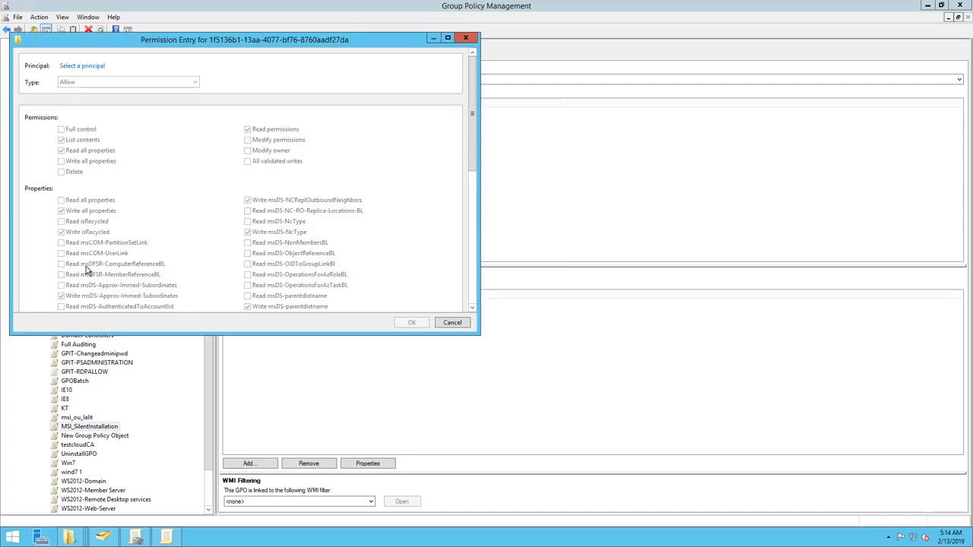
{"action": "left_click", "coordinate": [80, 66]}
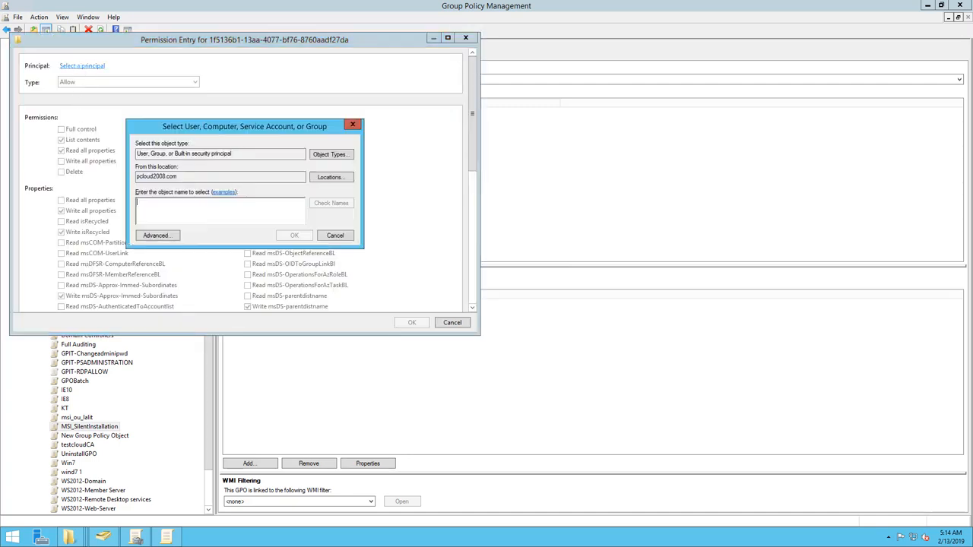
{"action": "type", "text": "Domain Computer"}
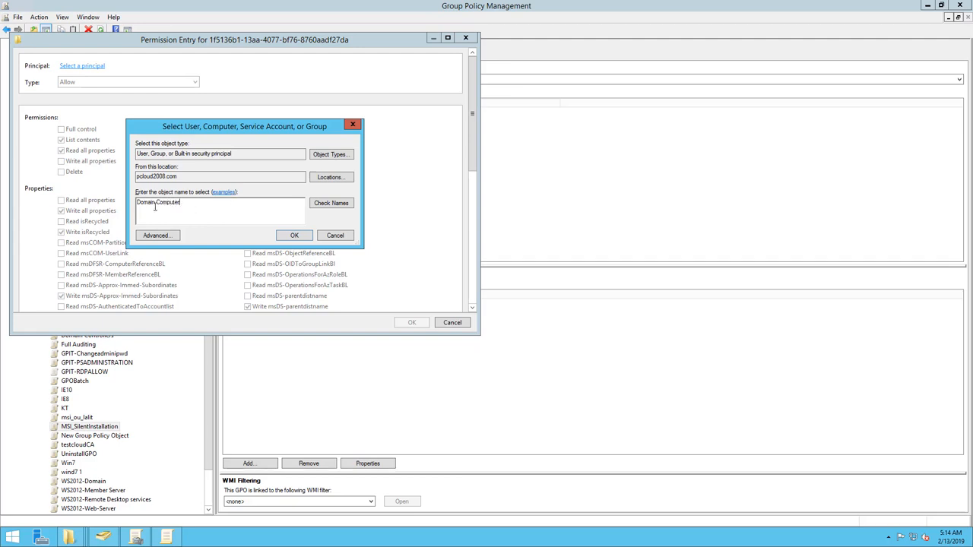
{"action": "left_click", "coordinate": [329, 205]}
{"action": "left_click", "coordinate": [296, 236]}
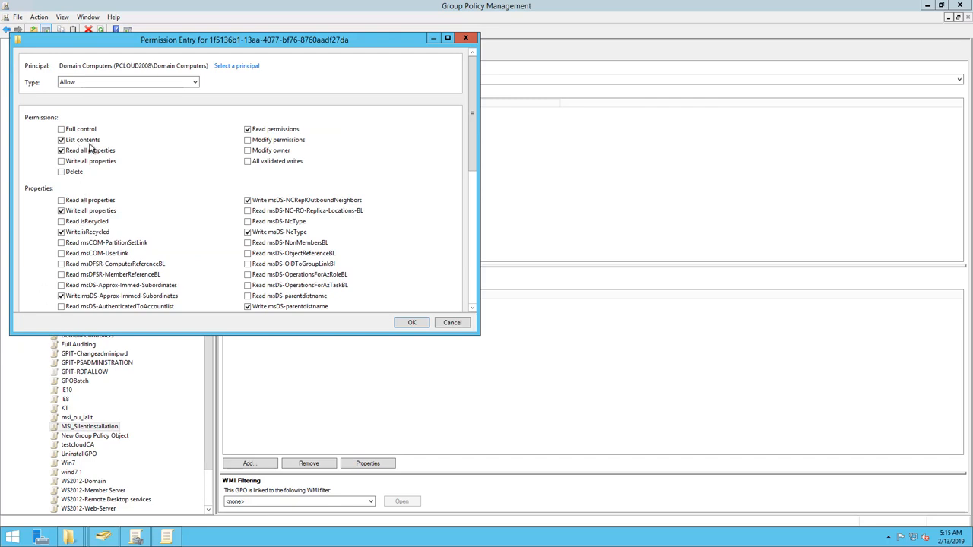
Allow Write all properties and All validated writes in the Domain Computers entry, apply the permissions and close the policy editor.
{"action": "left_click", "coordinate": [62, 162]}
{"action": "left_click", "coordinate": [249, 163]}
{"action": "left_click", "coordinate": [412, 323]}
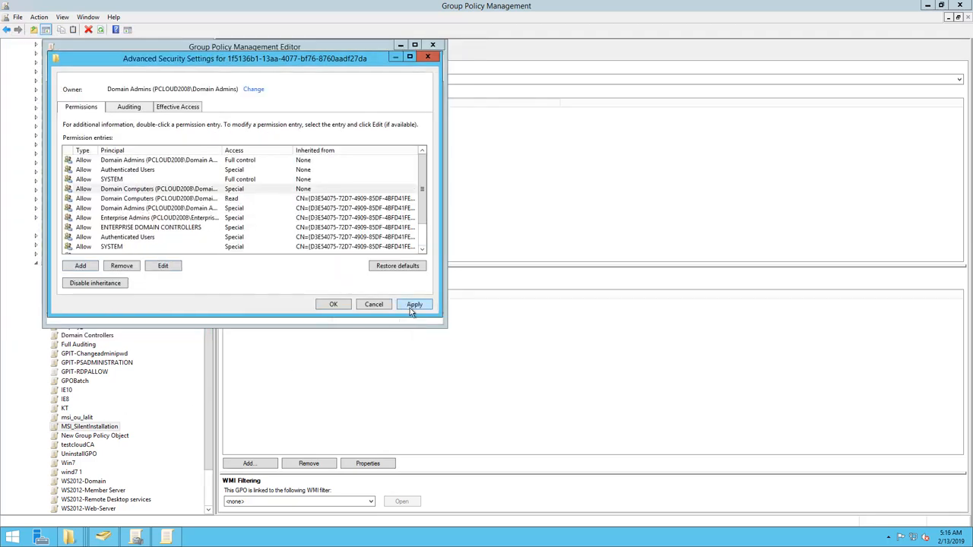
{"action": "left_click", "coordinate": [411, 307]}
{"action": "left_click", "coordinate": [335, 305]}
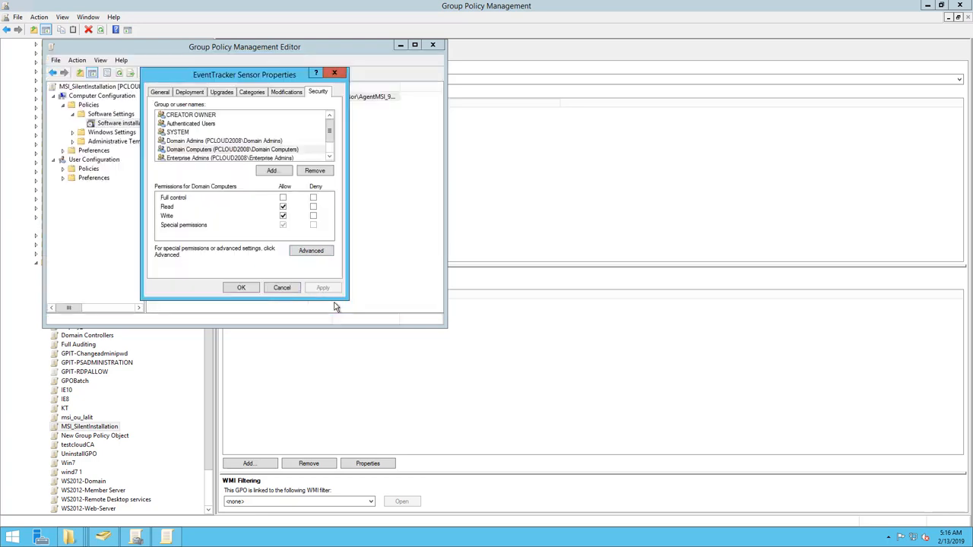
{"action": "left_click", "coordinate": [241, 288]}
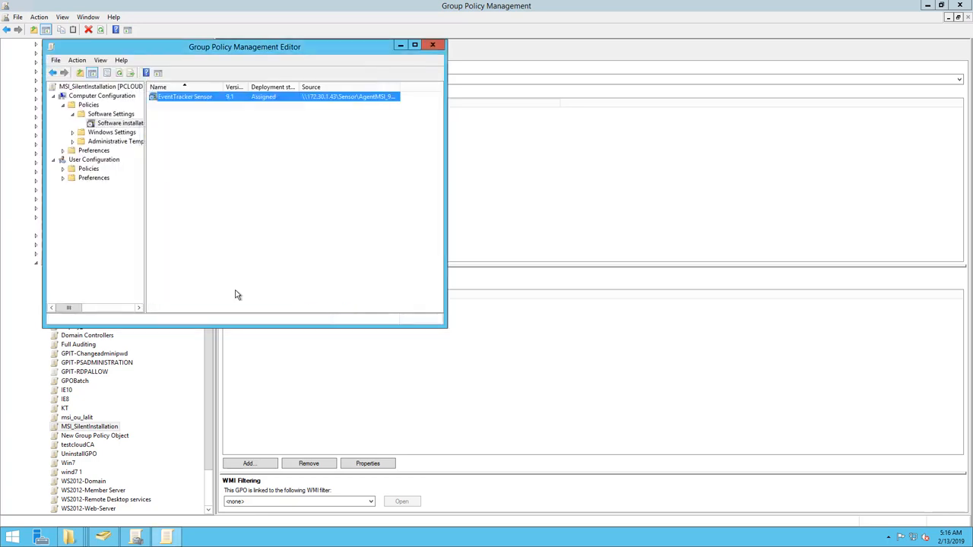
{"action": "left_click", "coordinate": [435, 44]}
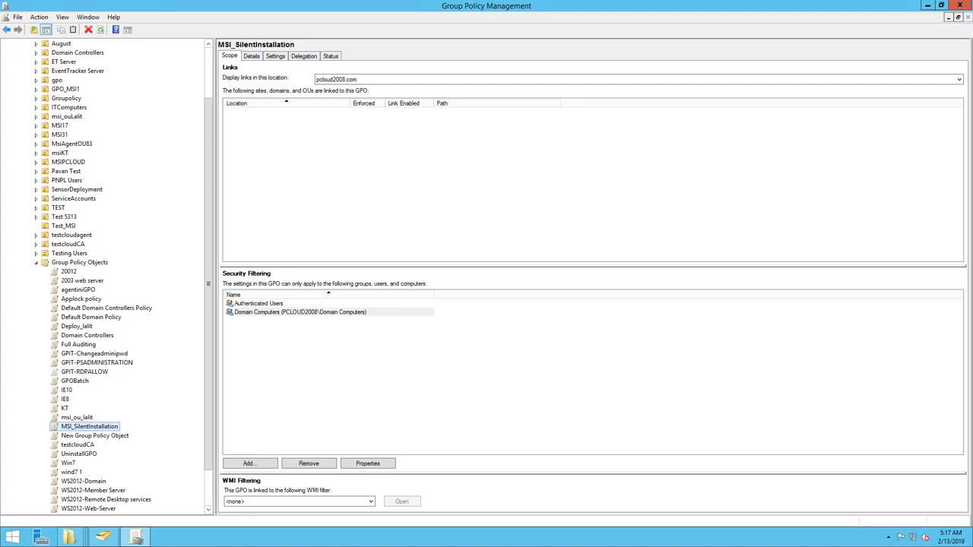
Link the existing MSI_SilentInstallation policy object to the Test_MSI organizational unit.
{"action": "right_click", "coordinate": [63, 226]}
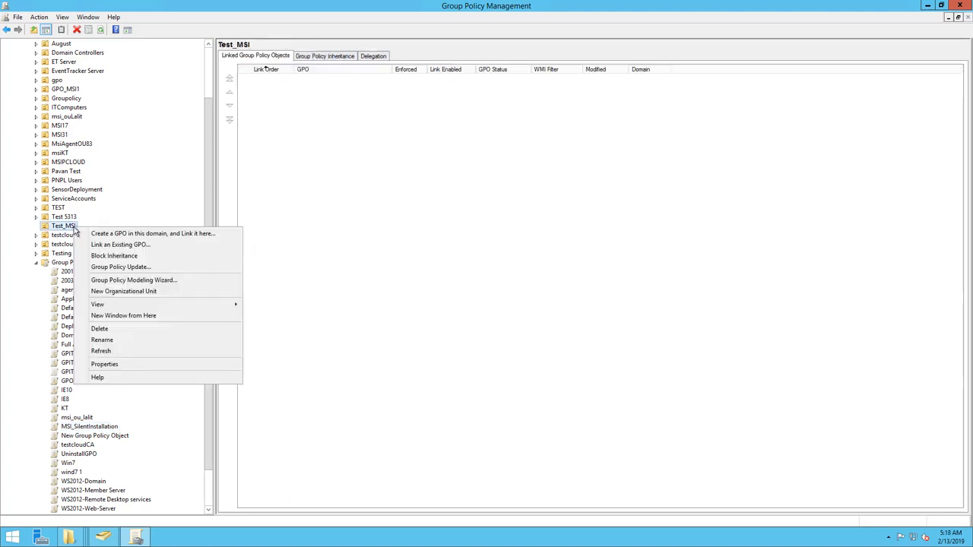
{"action": "left_click", "coordinate": [118, 247]}
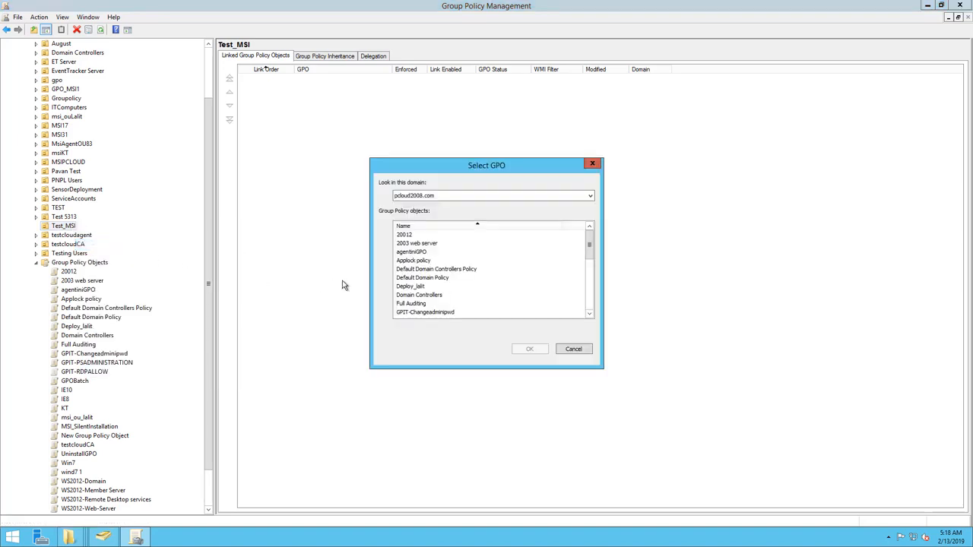
{"action": "left_click", "coordinate": [415, 297]}
{"action": "scroll", "coordinate": [416, 302], "scroll_direction": "down", "scroll_amount": 3}
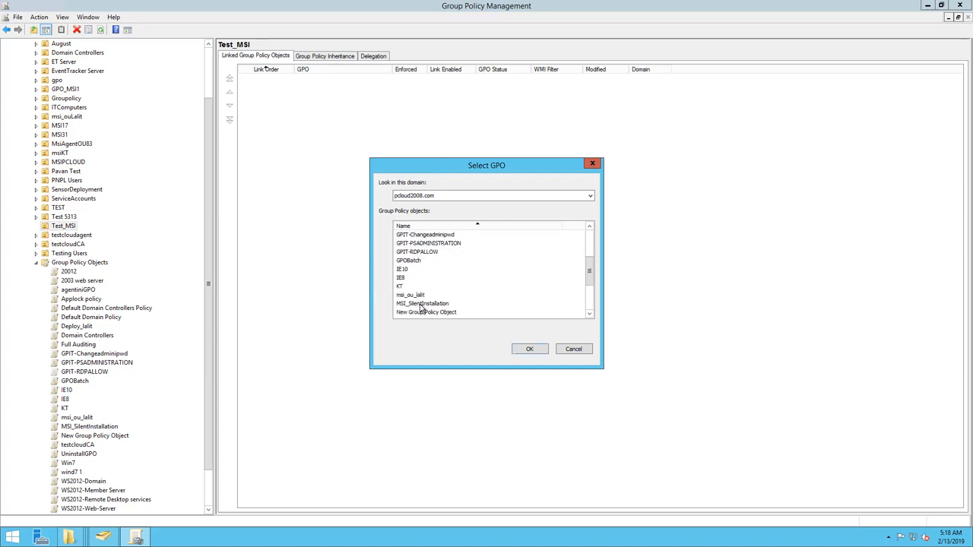
{"action": "left_click", "coordinate": [422, 304]}
{"action": "left_click", "coordinate": [532, 349]}
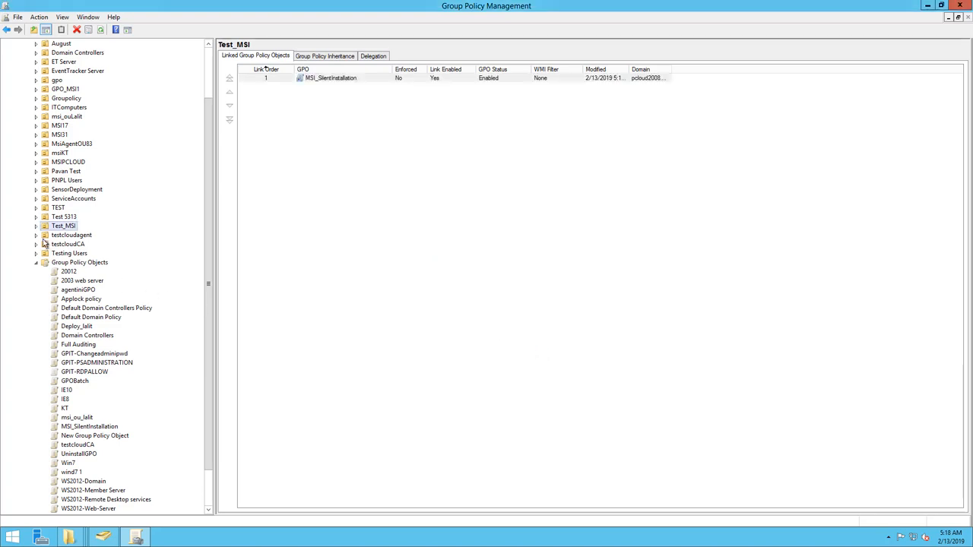
Set the MSI_SilentInstallation link under Test_MSI to Enforced.
{"action": "left_click", "coordinate": [35, 226]}
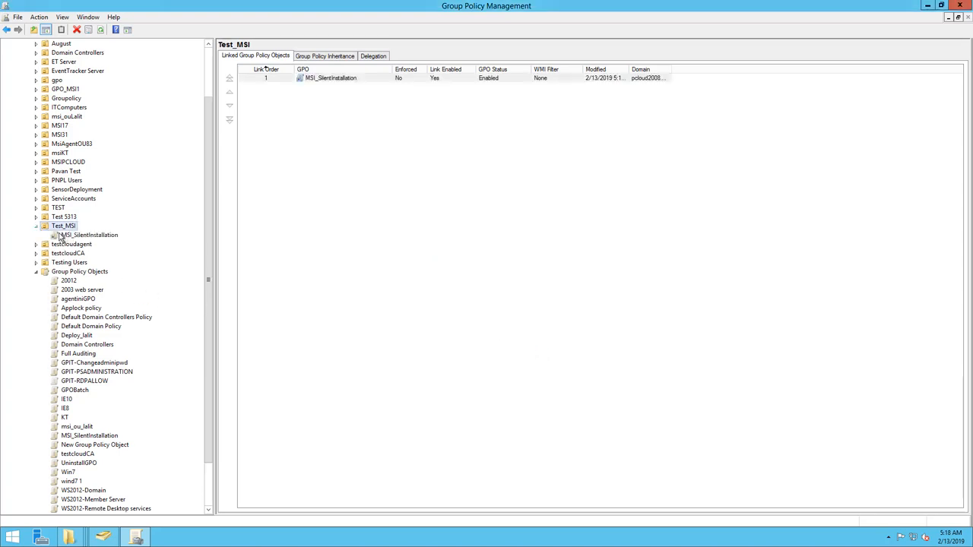
{"action": "left_click", "coordinate": [83, 237]}
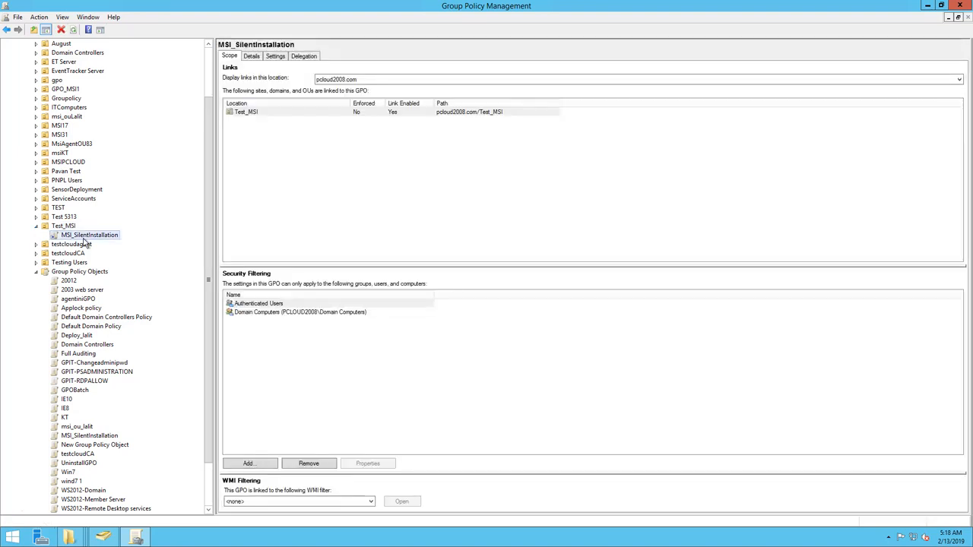
{"action": "right_click", "coordinate": [91, 239]}
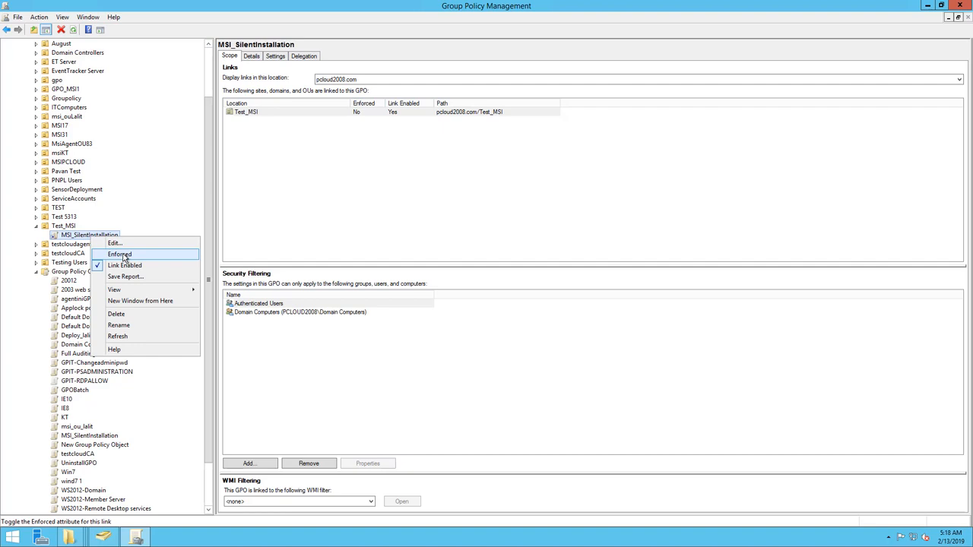
{"action": "left_click", "coordinate": [122, 255]}
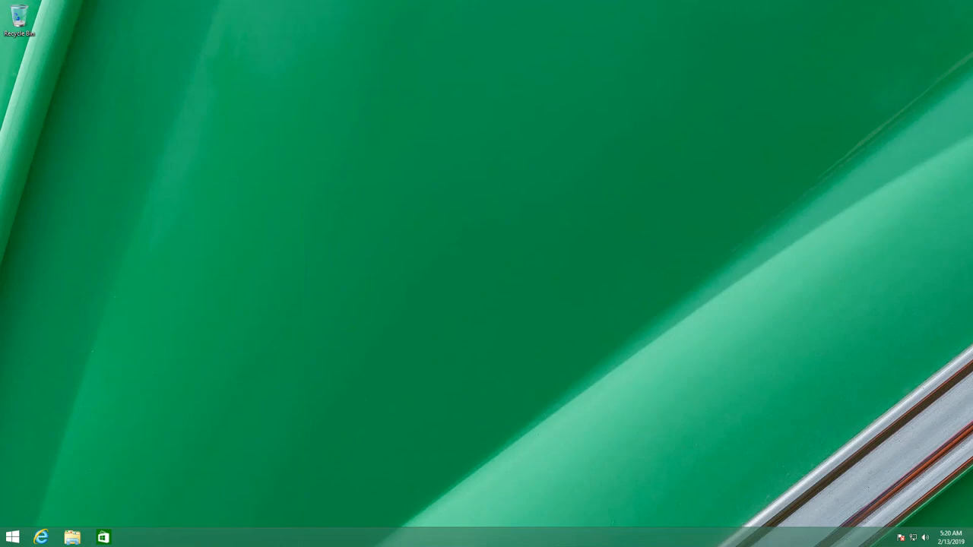
On the client computer, run gpupdate /force in an administrator Command Prompt and answer Y to restart.
{"action": "right_click", "coordinate": [13, 537]}
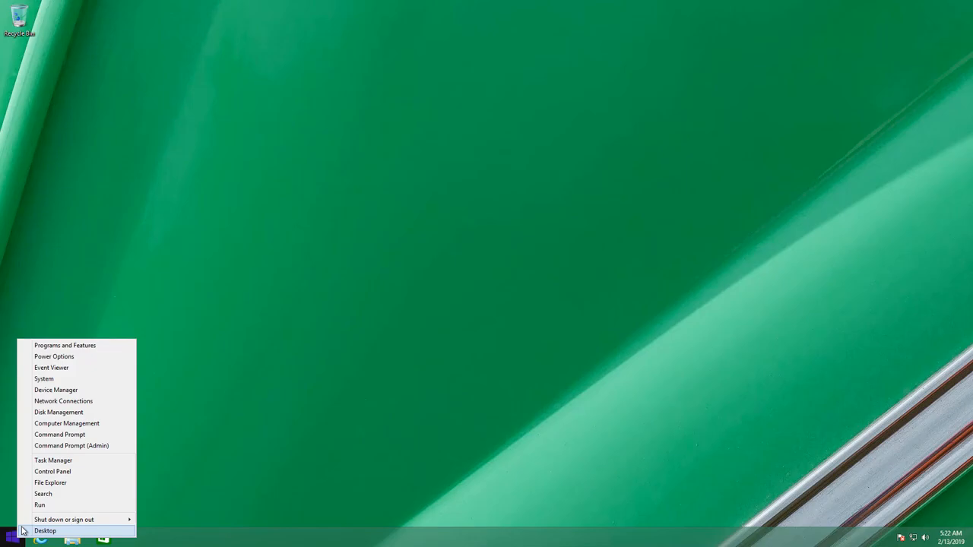
{"action": "left_click", "coordinate": [76, 446]}
{"action": "left_click", "coordinate": [530, 285]}
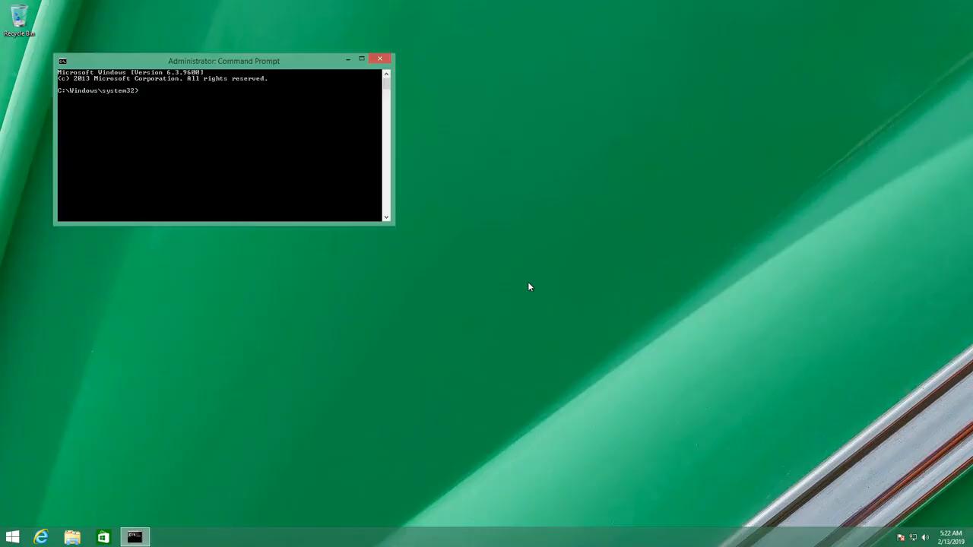
{"action": "type", "text": "gpupdate /force"}
{"action": "key", "text": "Return"}
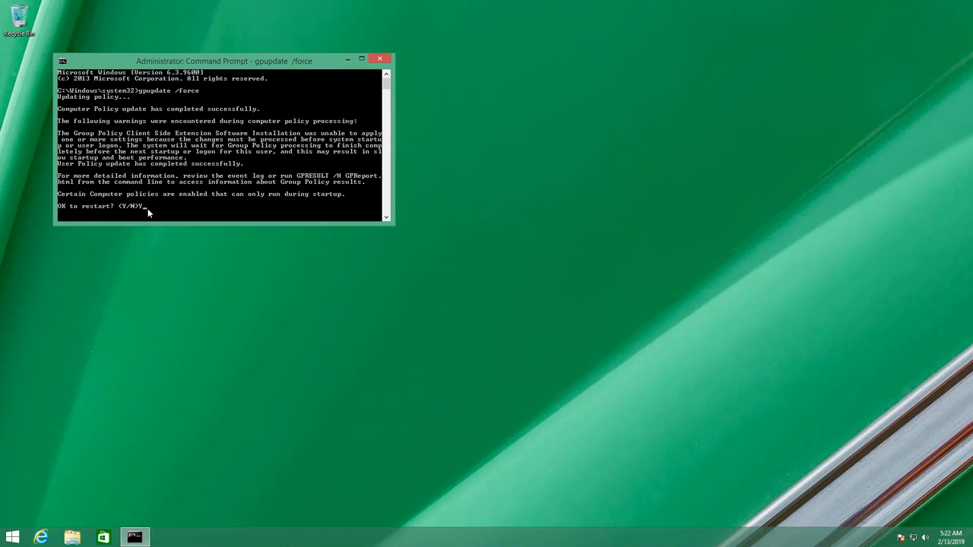
{"action": "key", "text": "Return"}
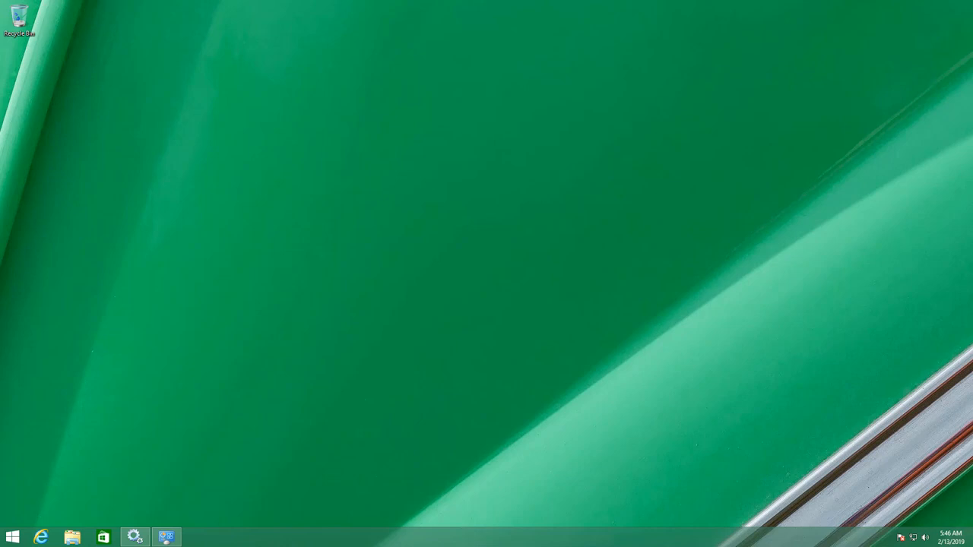
Browse the client's C: drive to Program Files (x86)\Prism Microsystems\EventTracker\Agent to check the installed sensor files.
{"action": "left_click", "coordinate": [74, 537]}
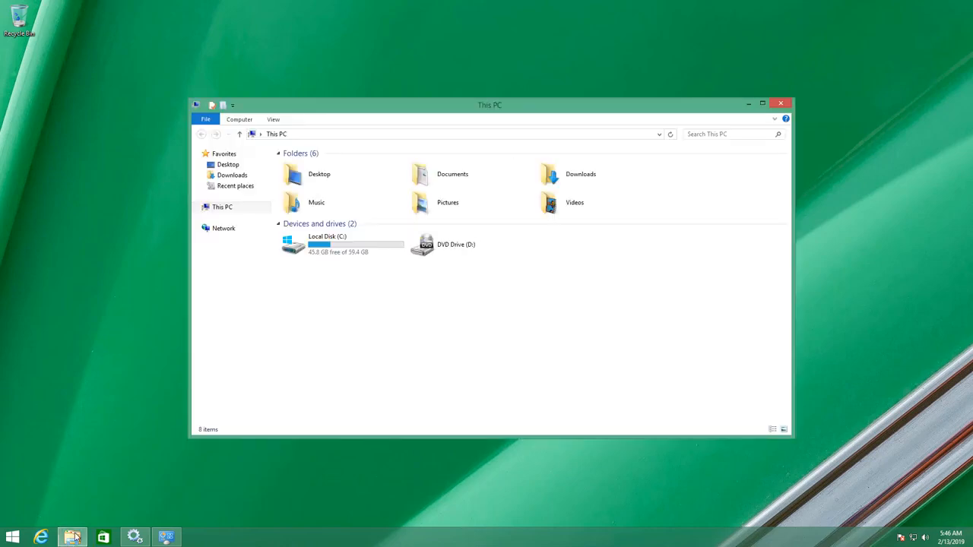
{"action": "double_click", "coordinate": [355, 255]}
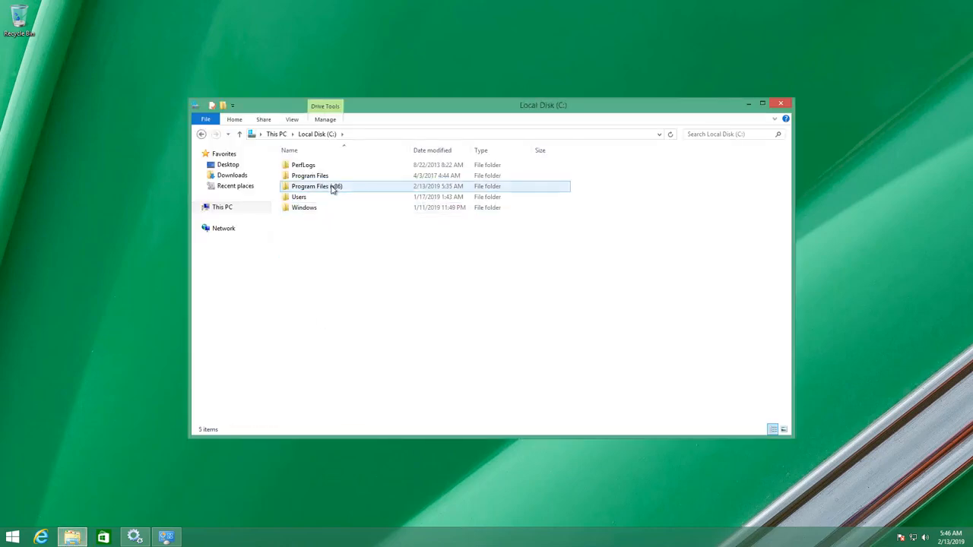
{"action": "double_click", "coordinate": [332, 189]}
{"action": "double_click", "coordinate": [328, 197]}
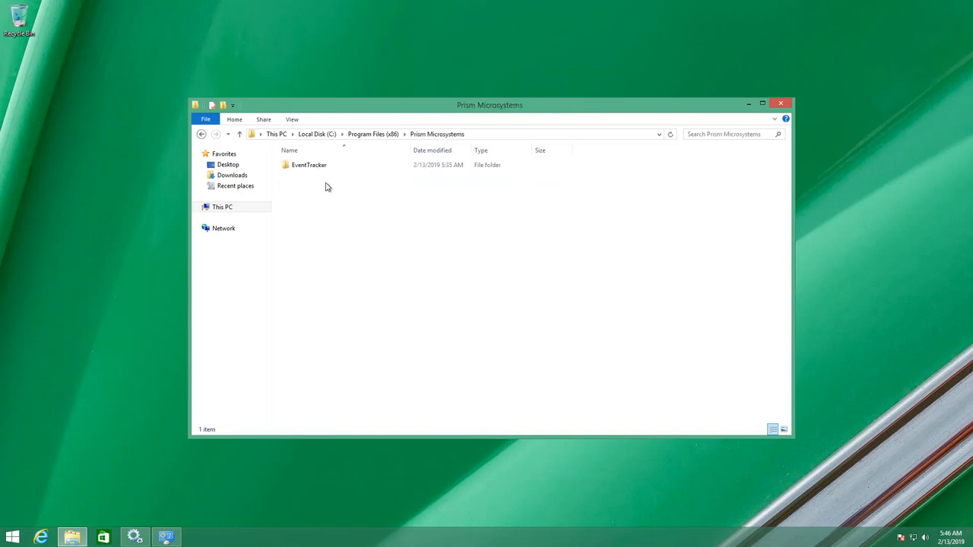
{"action": "double_click", "coordinate": [325, 166]}
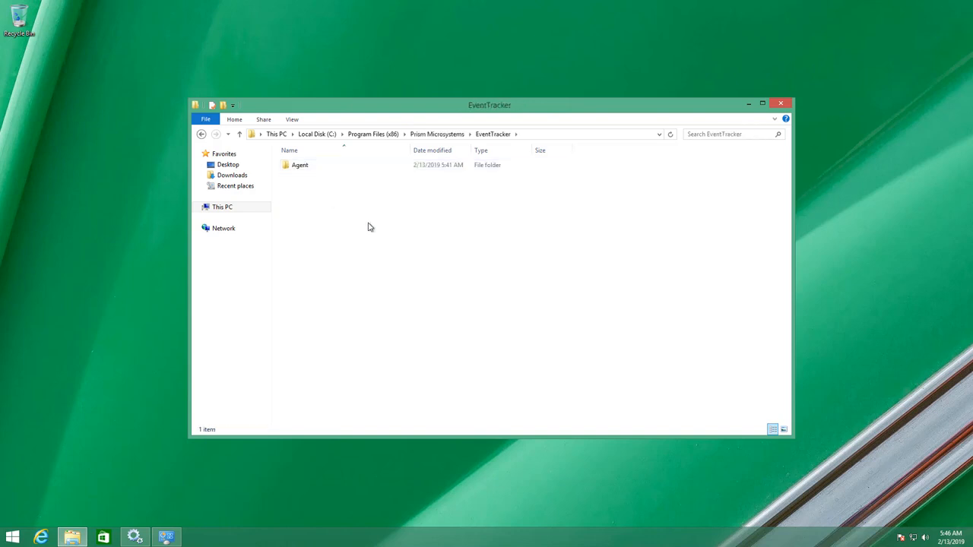
{"action": "double_click", "coordinate": [312, 169]}
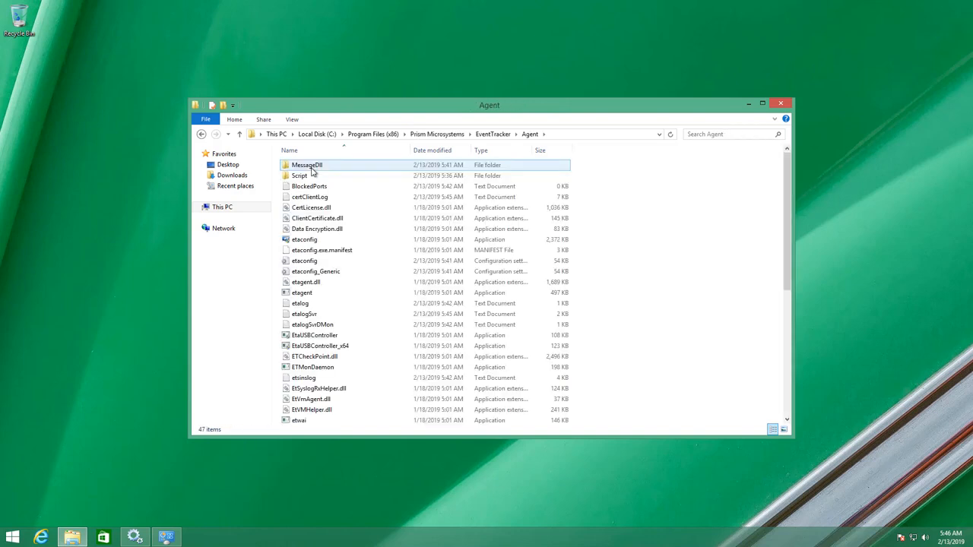
Check the EventTracker Agent and monitoring daemon in Services and the EventTracker Sensor entry in Programs and Features.
{"action": "left_click", "coordinate": [135, 538]}
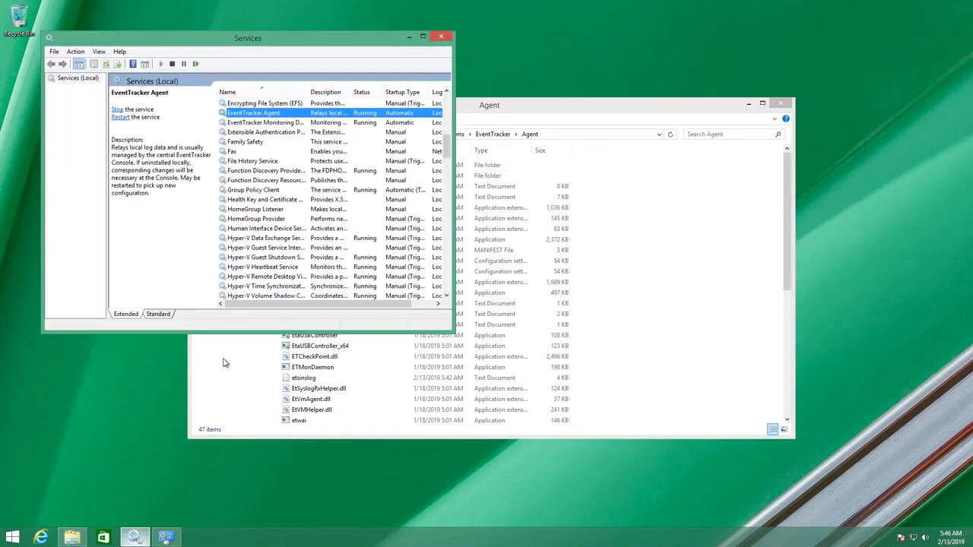
{"action": "left_click", "coordinate": [279, 122]}
{"action": "left_click", "coordinate": [282, 113]}
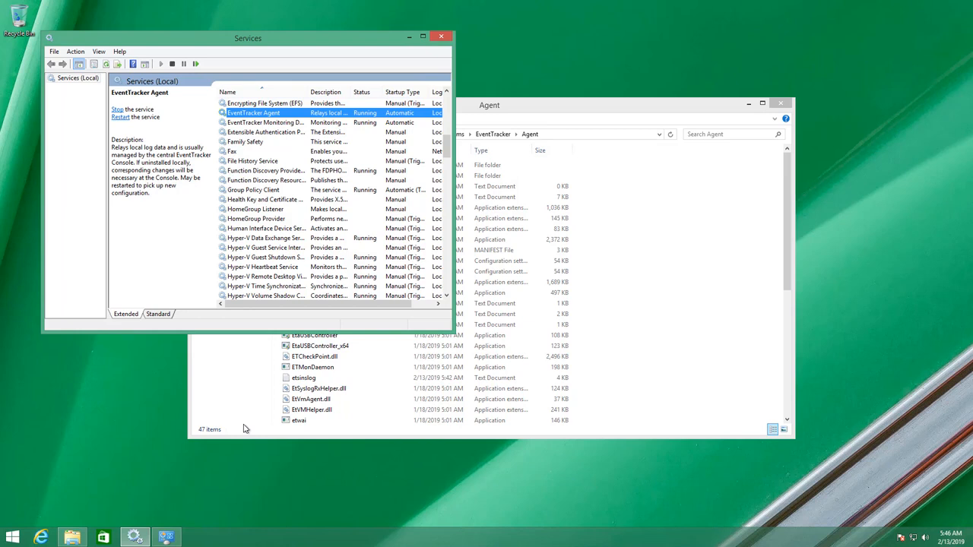
{"action": "left_click", "coordinate": [166, 538]}
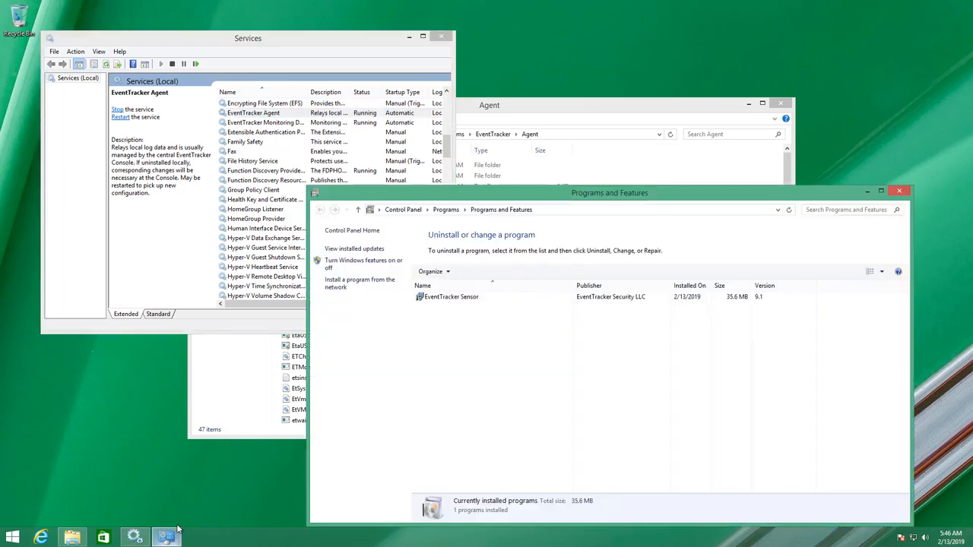
{"action": "left_click", "coordinate": [480, 300]}
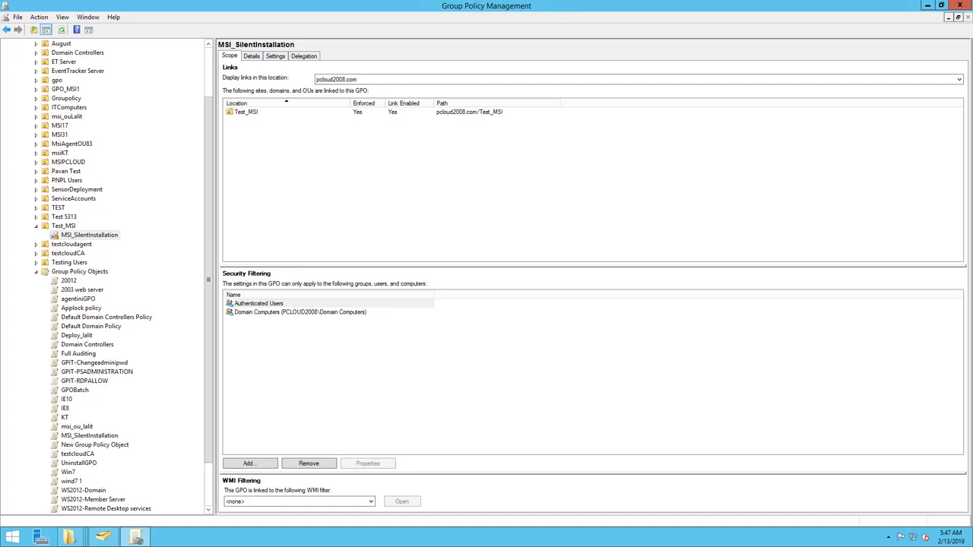
Back in Group Policy Management, edit the MSI_SilentInstallation policy under Test_MSI and show its Software installation packages under Computer Configuration.
{"action": "right_click", "coordinate": [102, 236]}
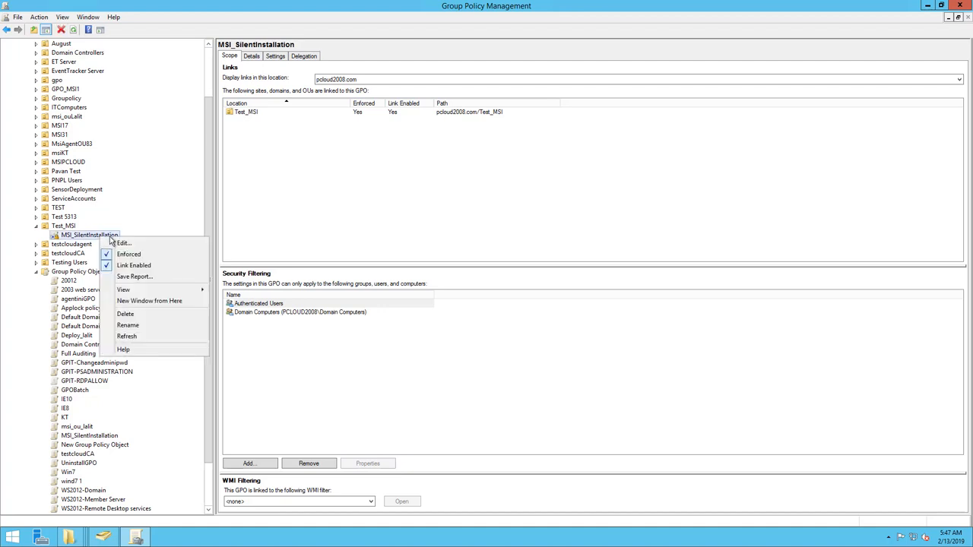
{"action": "left_click", "coordinate": [122, 244]}
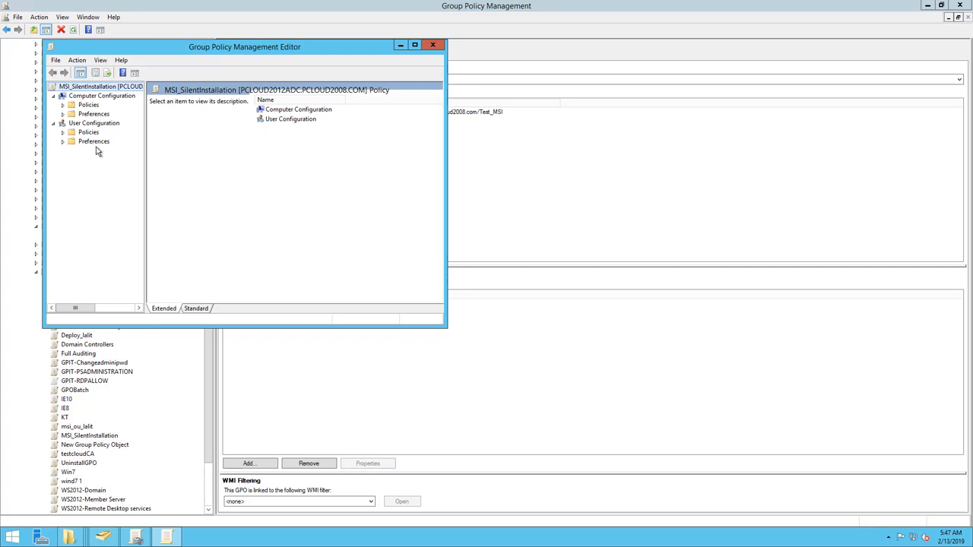
{"action": "left_click", "coordinate": [62, 105]}
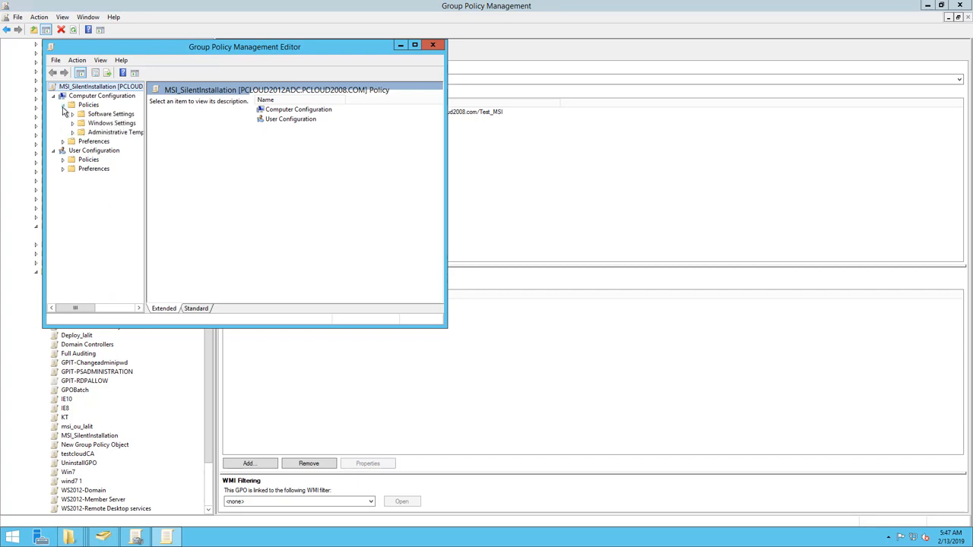
{"action": "left_click", "coordinate": [73, 114]}
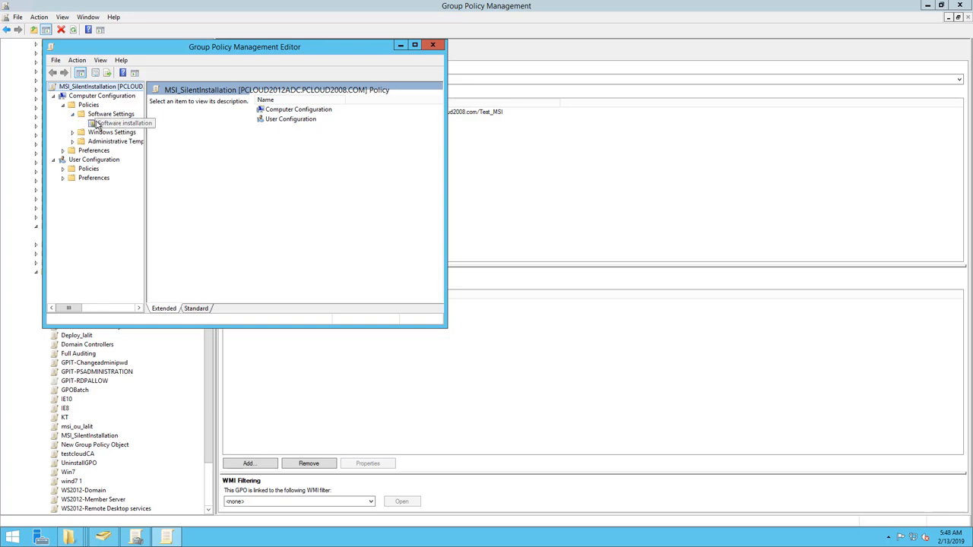
{"action": "left_click", "coordinate": [95, 124]}
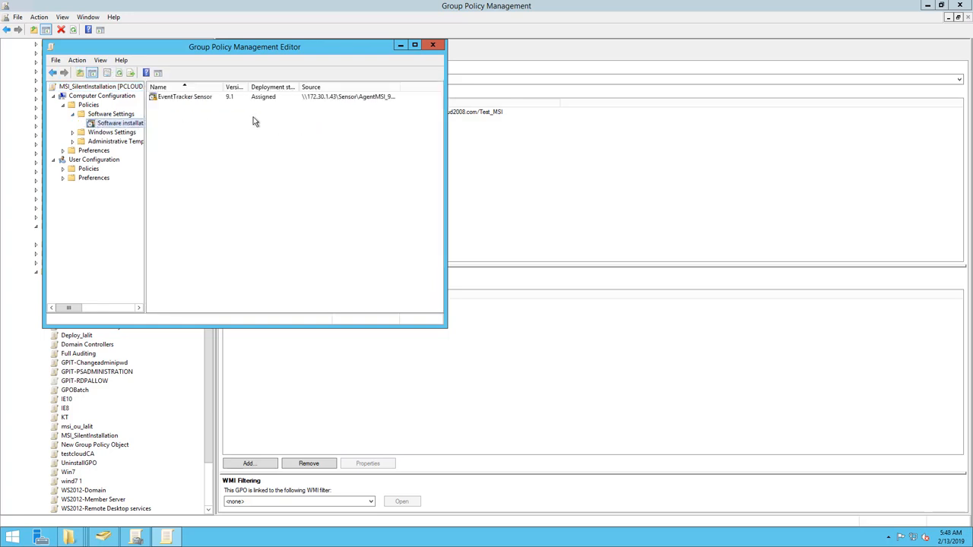
Remove the EventTracker Sensor package with the option to immediately uninstall the software from users and computers.
{"action": "left_click", "coordinate": [275, 98]}
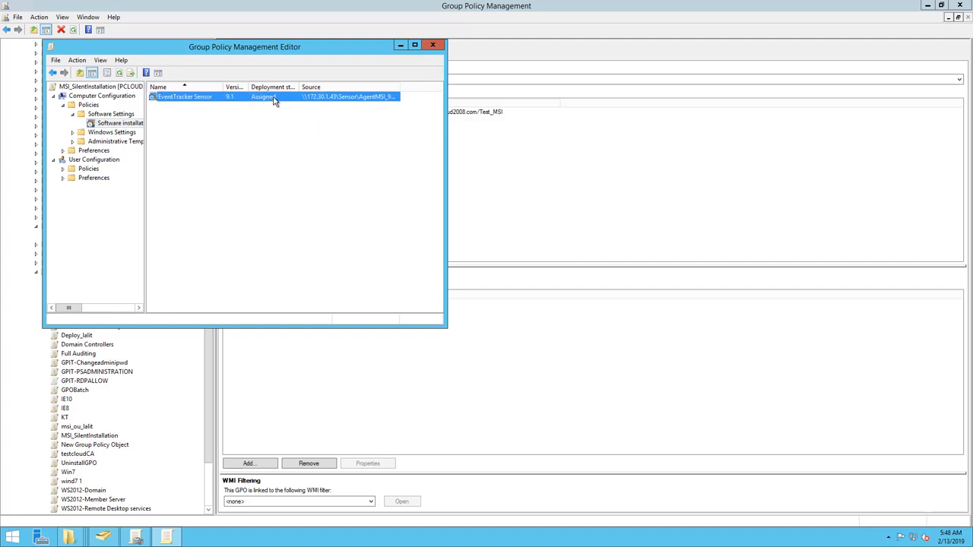
{"action": "right_click", "coordinate": [275, 101]}
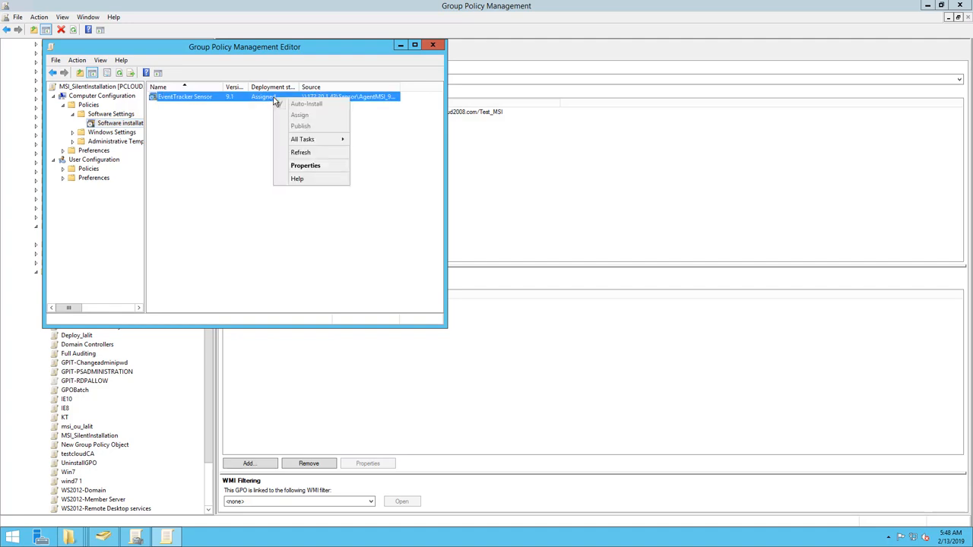
{"action": "mouse_move", "coordinate": [310, 144]}
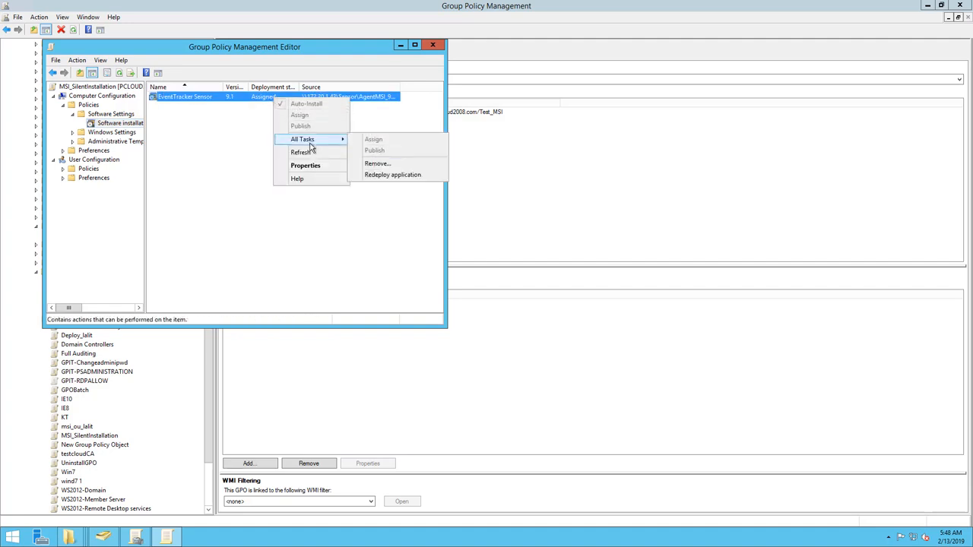
{"action": "left_click", "coordinate": [375, 164]}
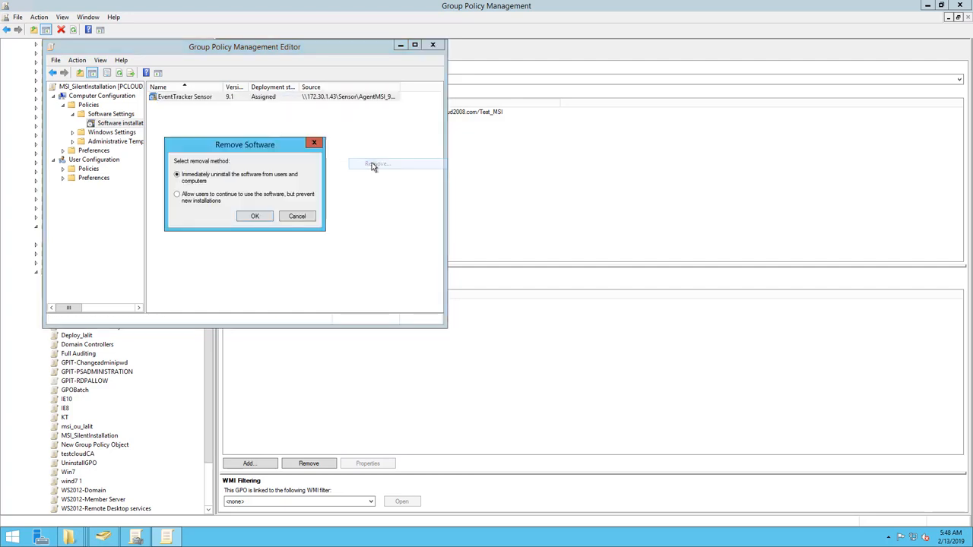
{"action": "left_click", "coordinate": [257, 217]}
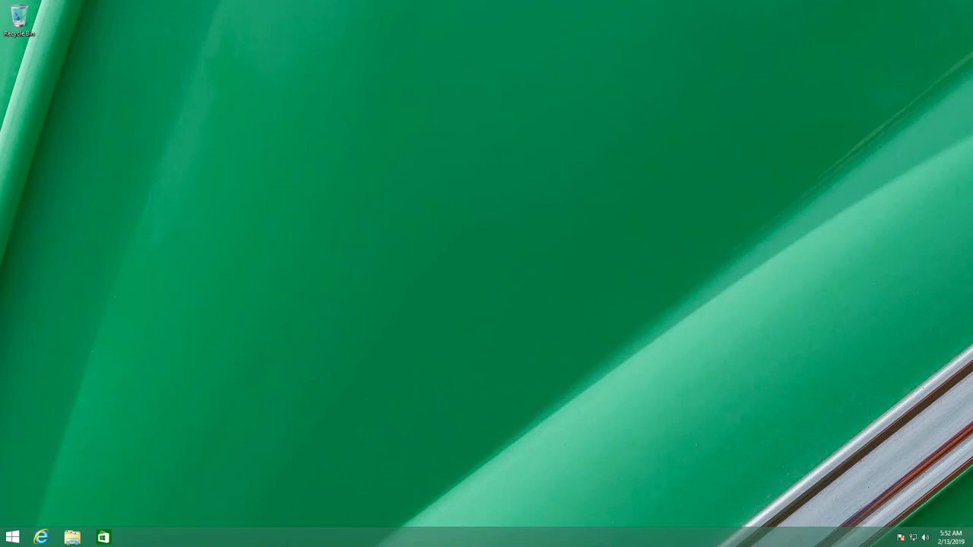
On the client computer, run gpupdate /force in an administrator Command Prompt.
{"action": "right_click", "coordinate": [17, 540]}
{"action": "left_click", "coordinate": [88, 447]}
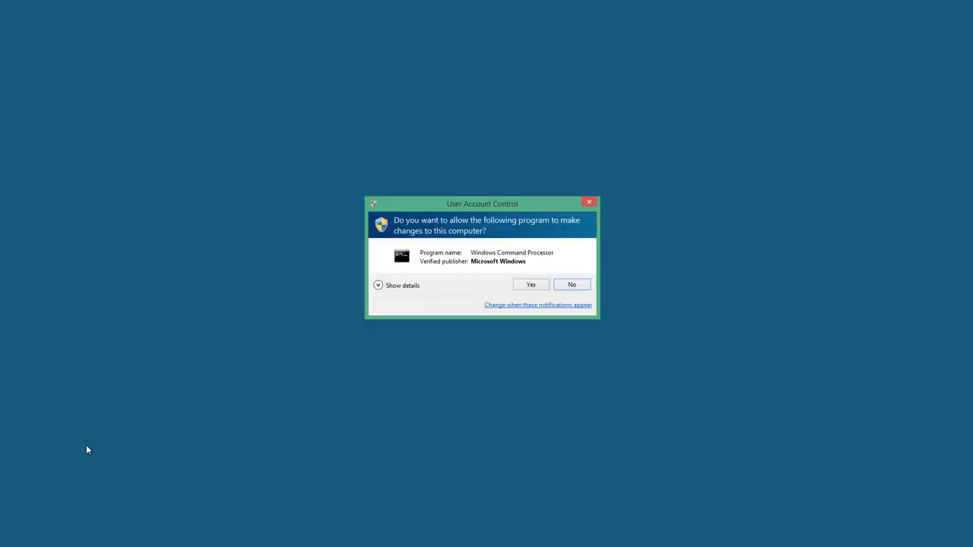
{"action": "left_click", "coordinate": [532, 284]}
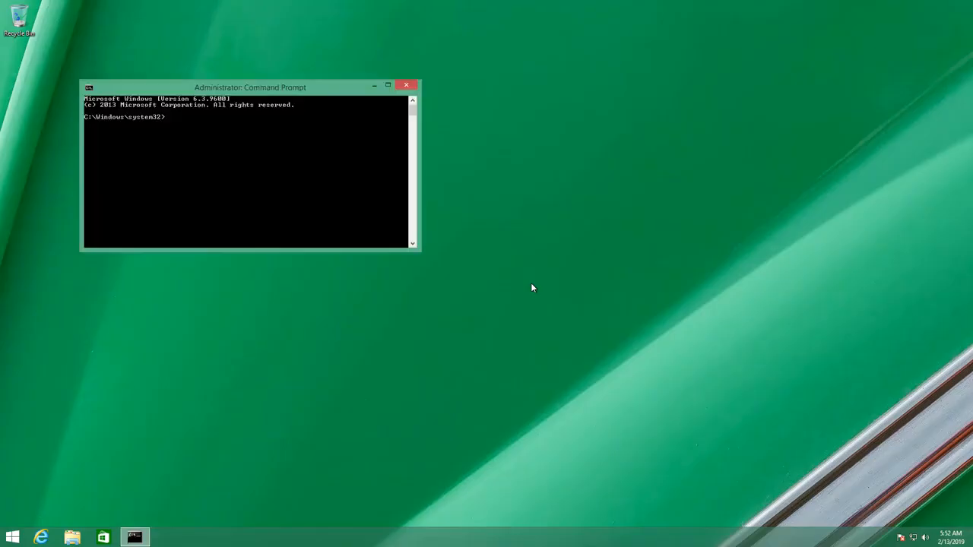
{"action": "type", "text": "gpupdat"}
{"action": "key", "text": "BackSpace"}
{"action": "type", "text": "ate /force"}
{"action": "key", "text": "Return"}
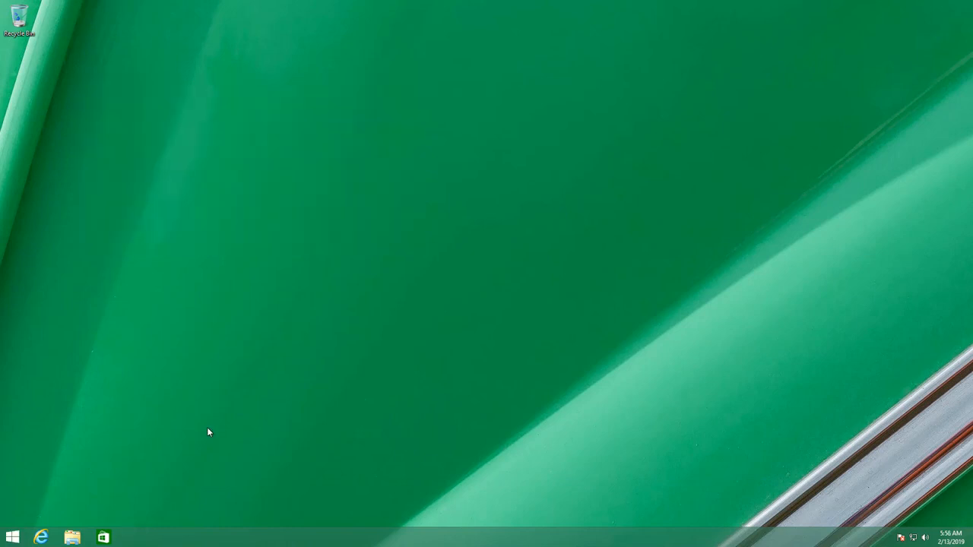
Open Programs and Features with appwiz.cpl to check whether EventTracker Sensor is still installed on the client.
{"action": "key", "text": "super+r"}
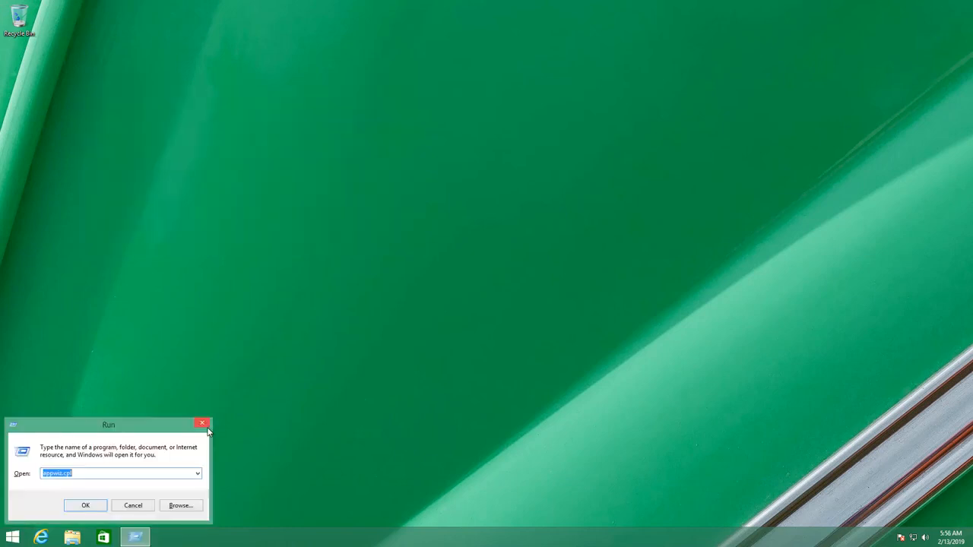
{"action": "key", "text": "Return"}
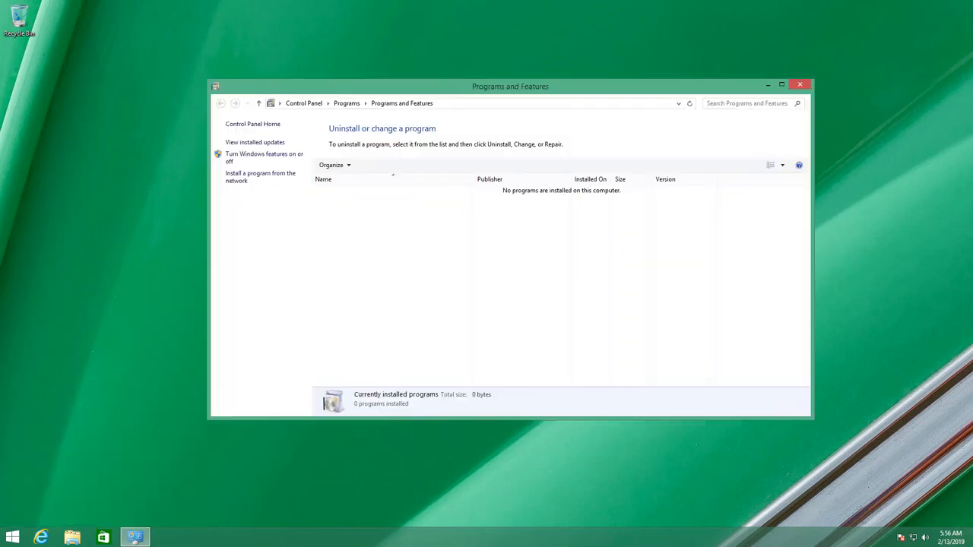